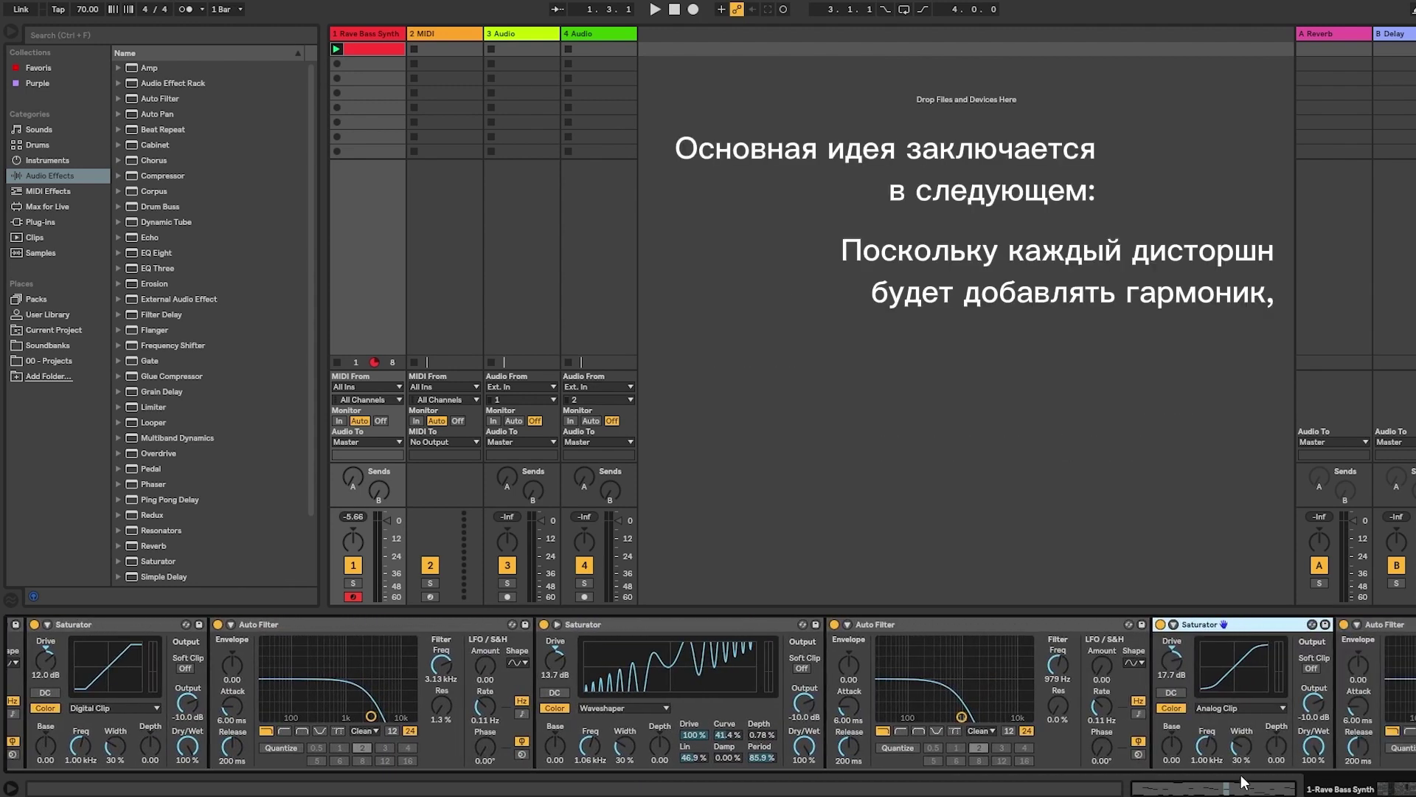
Step: Go through the effect chain device by device to examine how each Saturator is followed by a low-pass Auto Filter
{"action": "left_click", "coordinate": [148, 625]}
{"action": "left_click", "coordinate": [348, 625]}
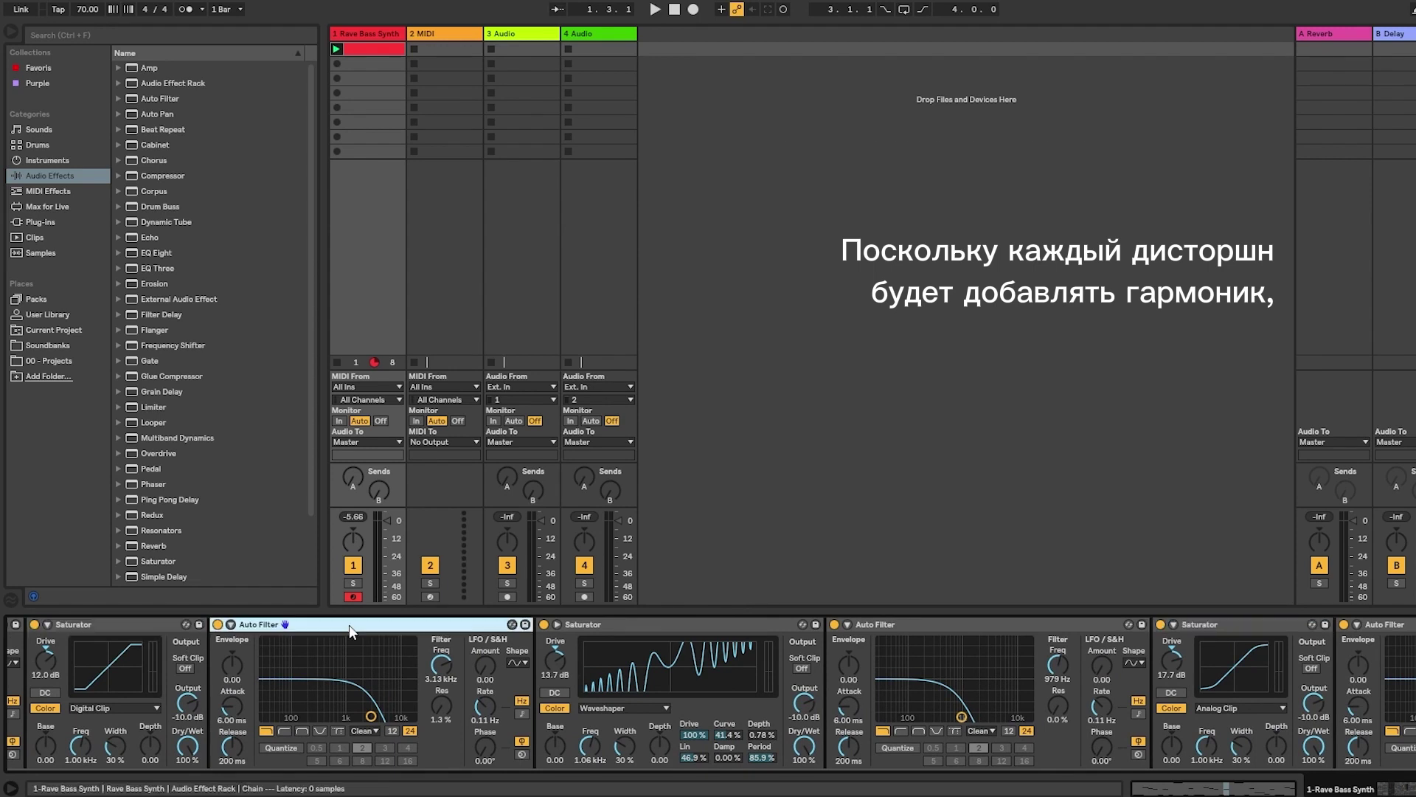
{"action": "left_click", "coordinate": [599, 631]}
{"action": "left_click", "coordinate": [917, 632]}
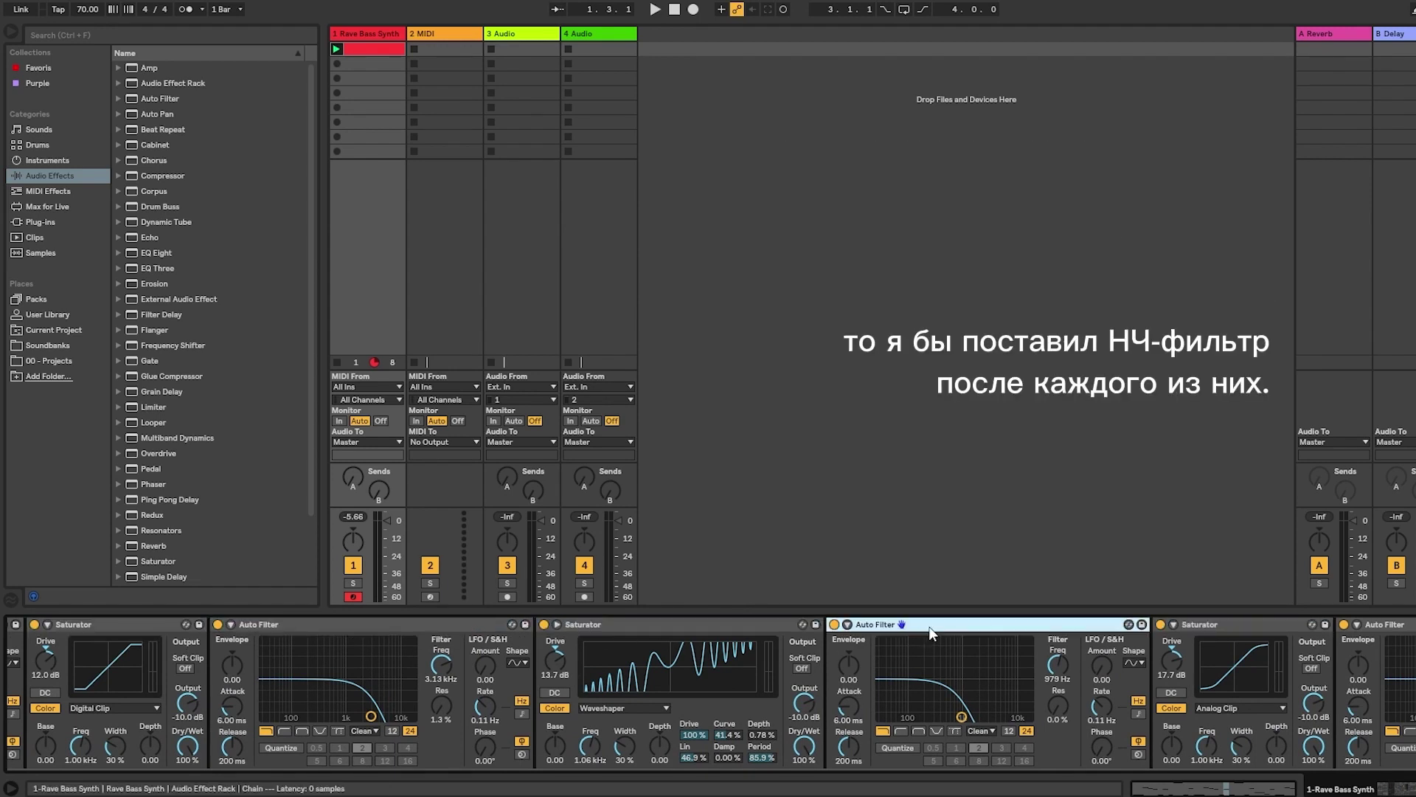
{"action": "left_click", "coordinate": [1229, 631]}
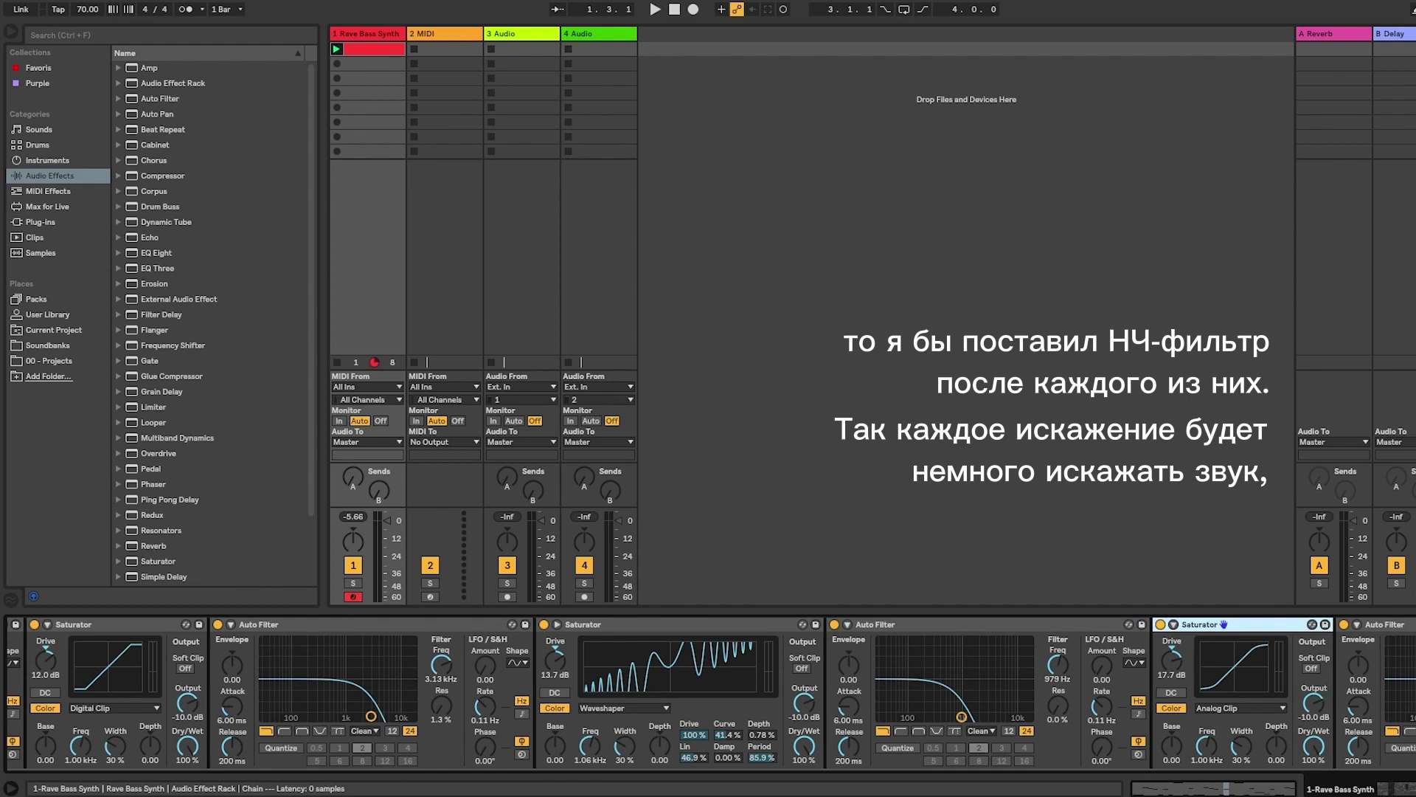
{"action": "left_click", "coordinate": [1403, 629]}
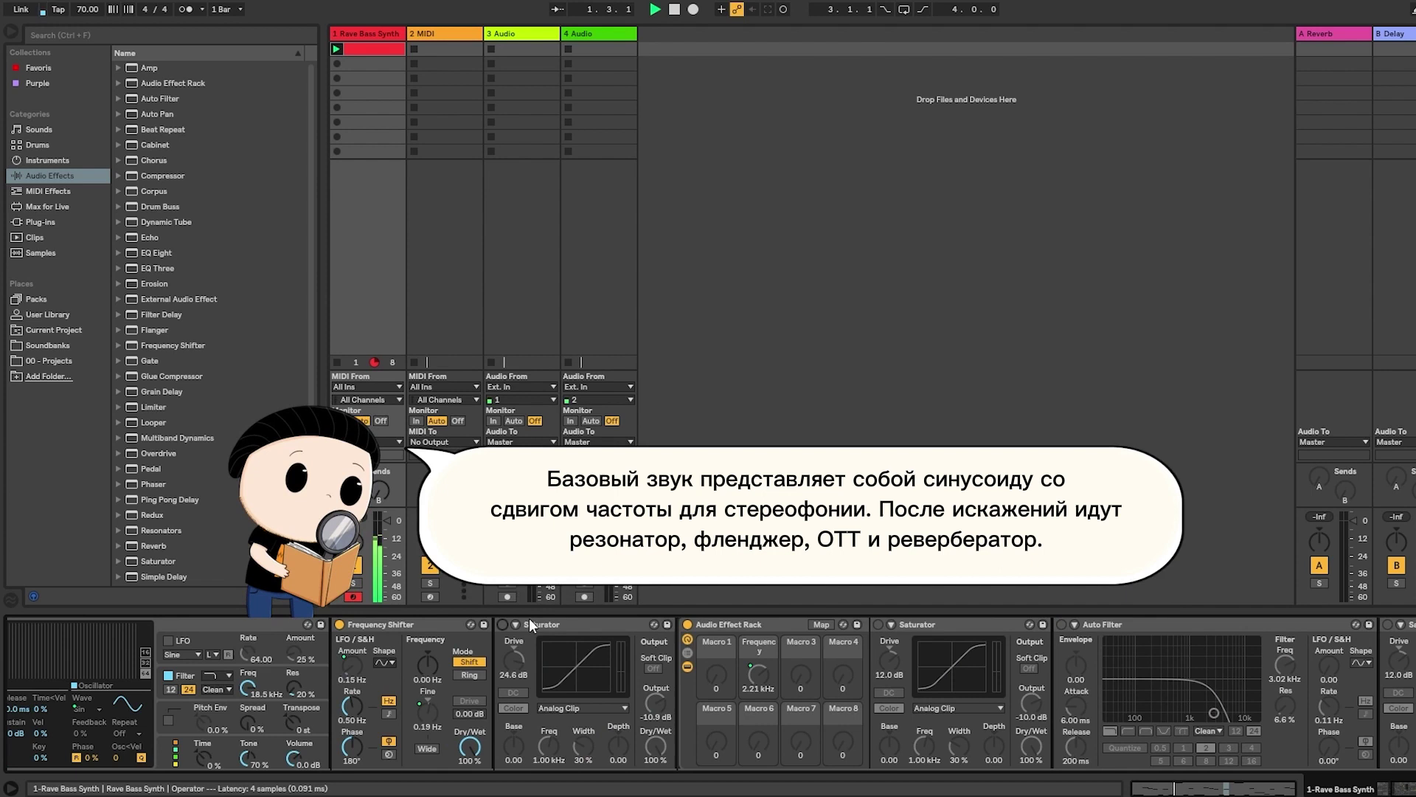
Step: Enable the Analog Clip Saturator after the effect rack, the first Sinoid Fold Saturator, and the Auto Filter following each
{"action": "left_click", "coordinate": [877, 624]}
{"action": "left_click", "coordinate": [1062, 624]}
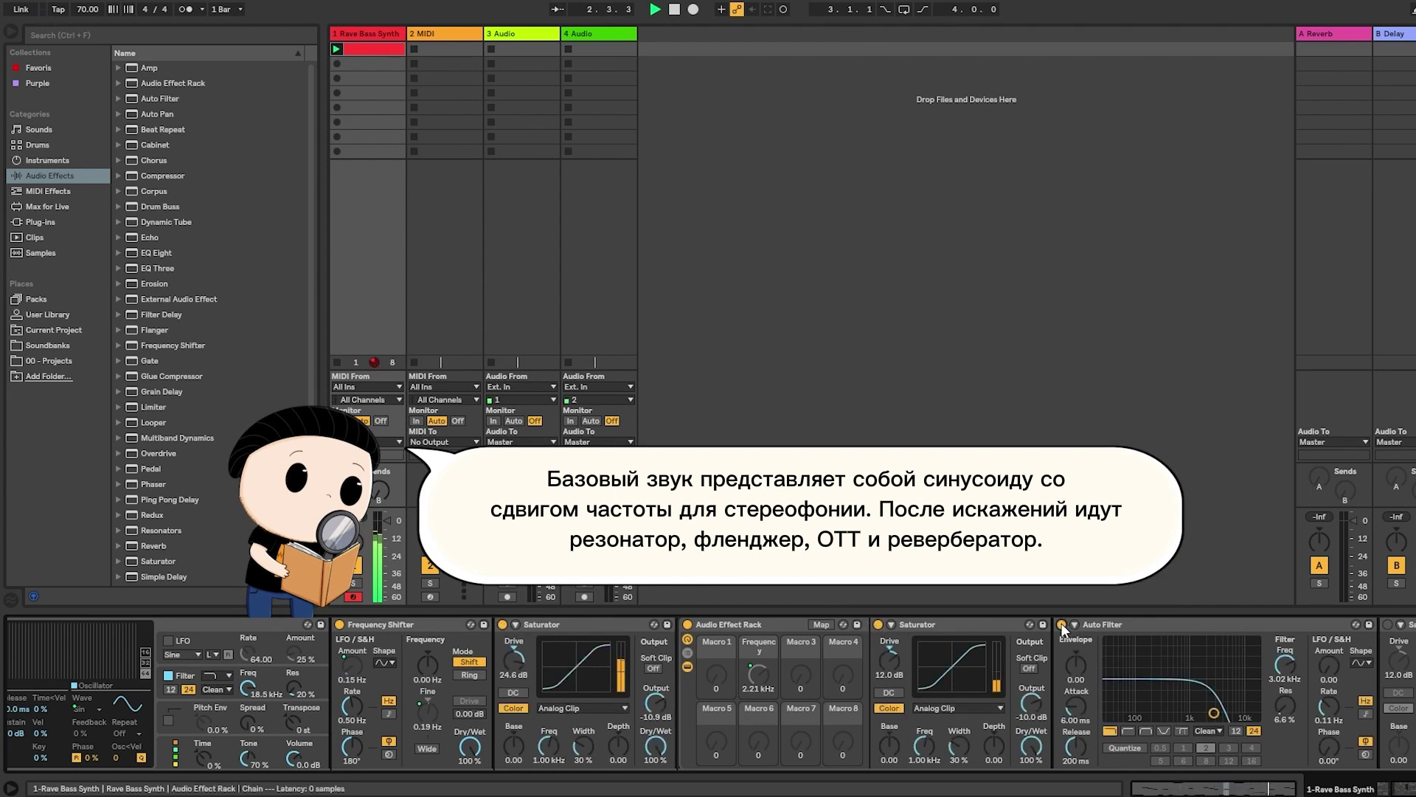
{"action": "scroll", "coordinate": [708, 693], "scroll_direction": "right", "scroll_amount": 5}
{"action": "scroll", "coordinate": [1095, 689], "scroll_direction": "right", "scroll_amount": 5}
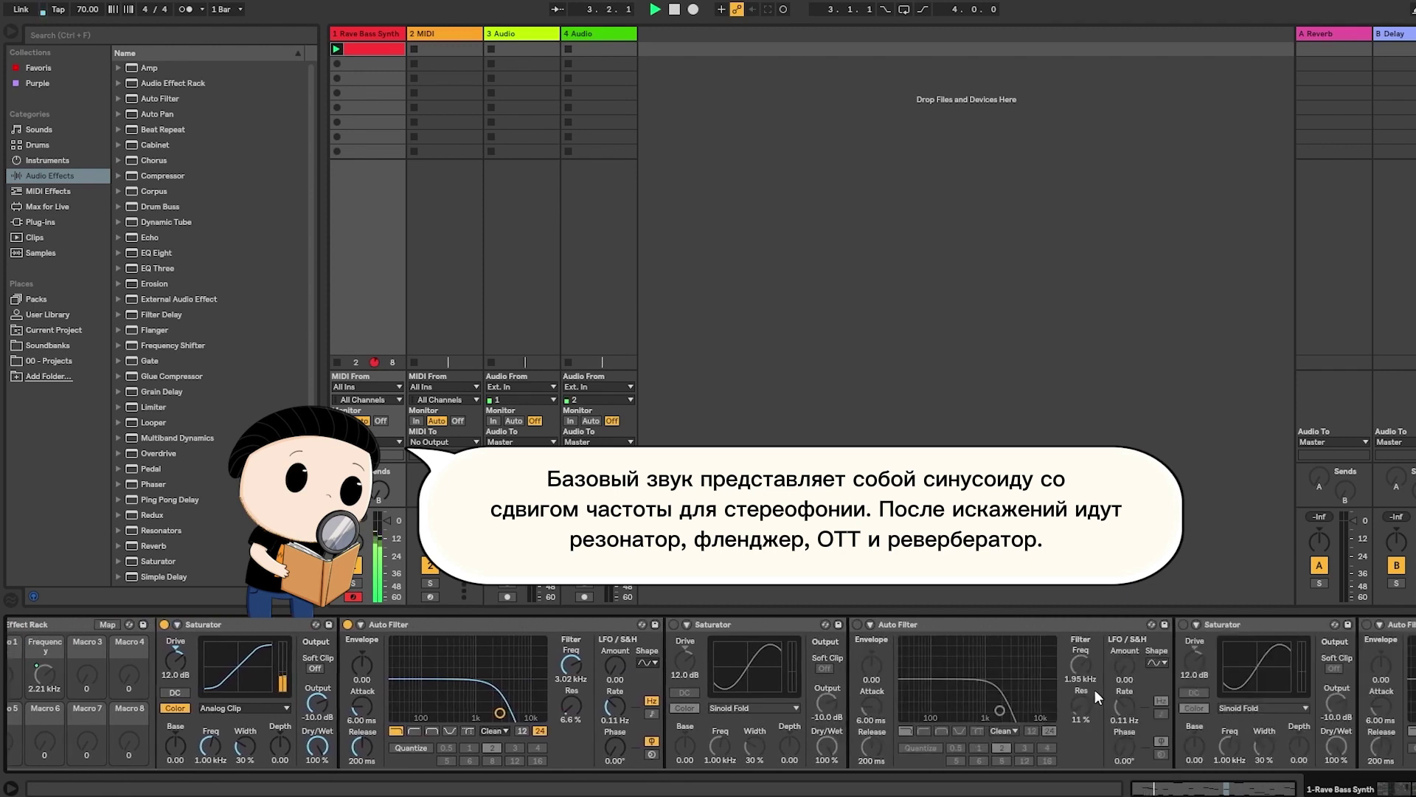
{"action": "left_click", "coordinate": [673, 624]}
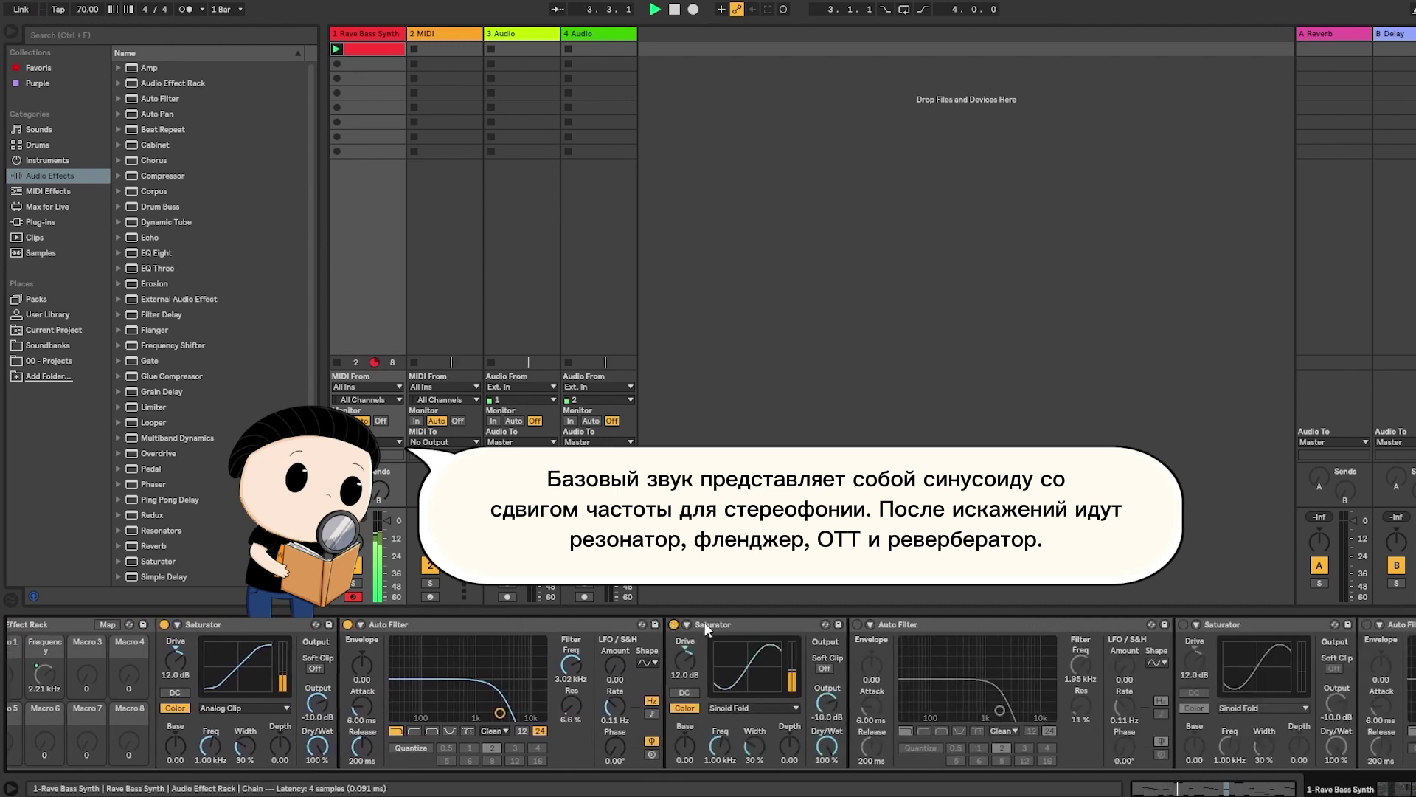
{"action": "left_click", "coordinate": [856, 624]}
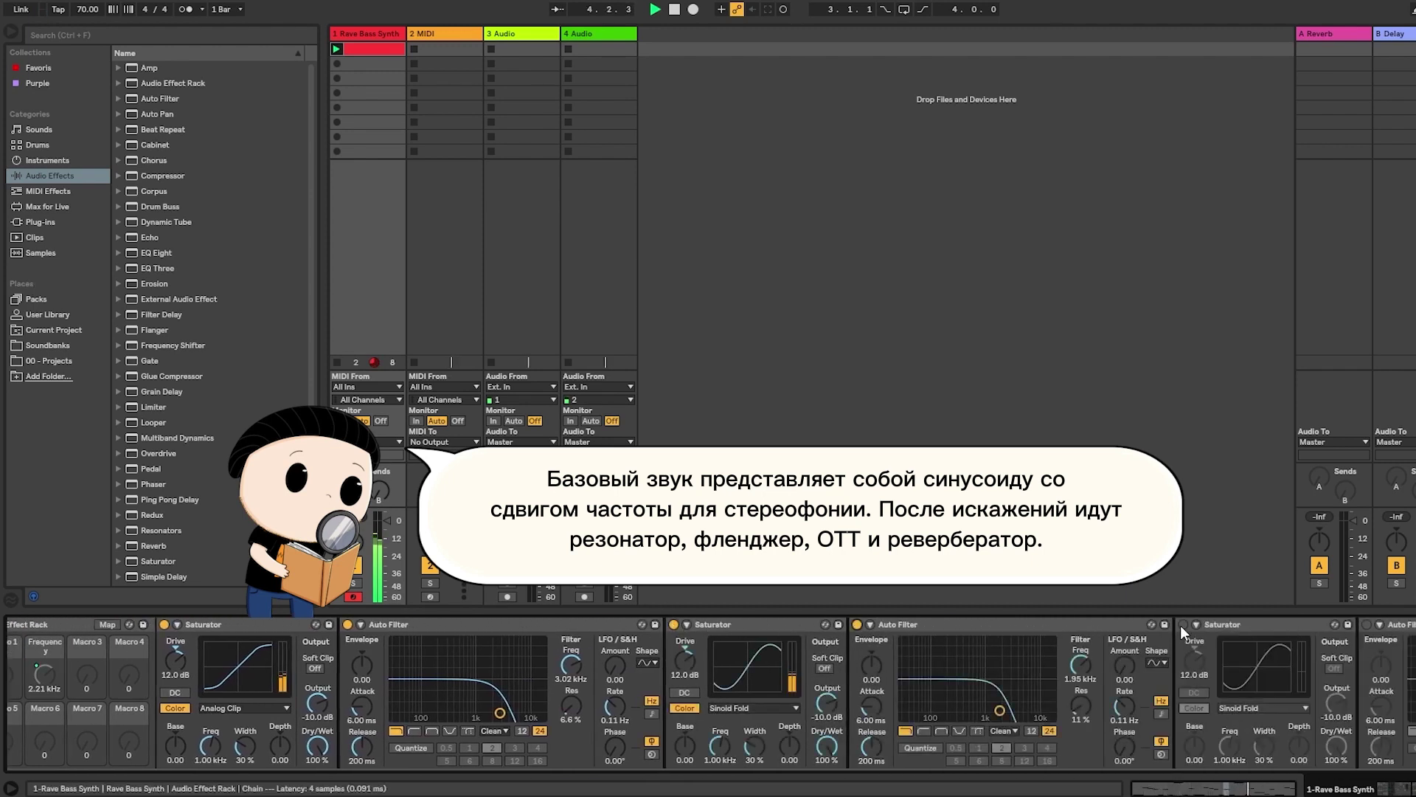
Step: Enable the second Sinoid Fold Saturator and the Digital Clip Saturator, each with the Auto Filter that follows it
{"action": "left_click", "coordinate": [1182, 624]}
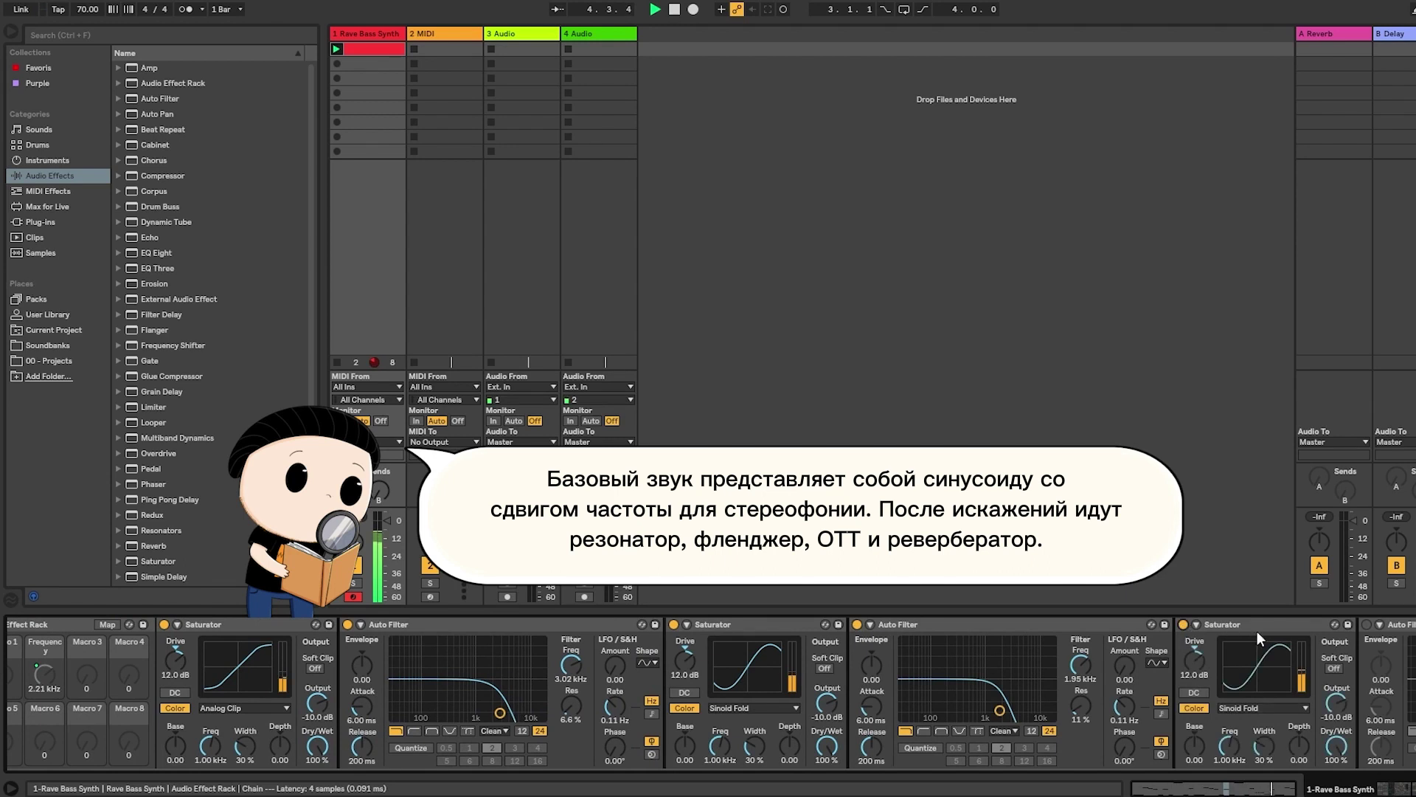
{"action": "left_click", "coordinate": [1366, 624]}
{"action": "scroll", "coordinate": [1203, 709], "scroll_direction": "right", "scroll_amount": 12}
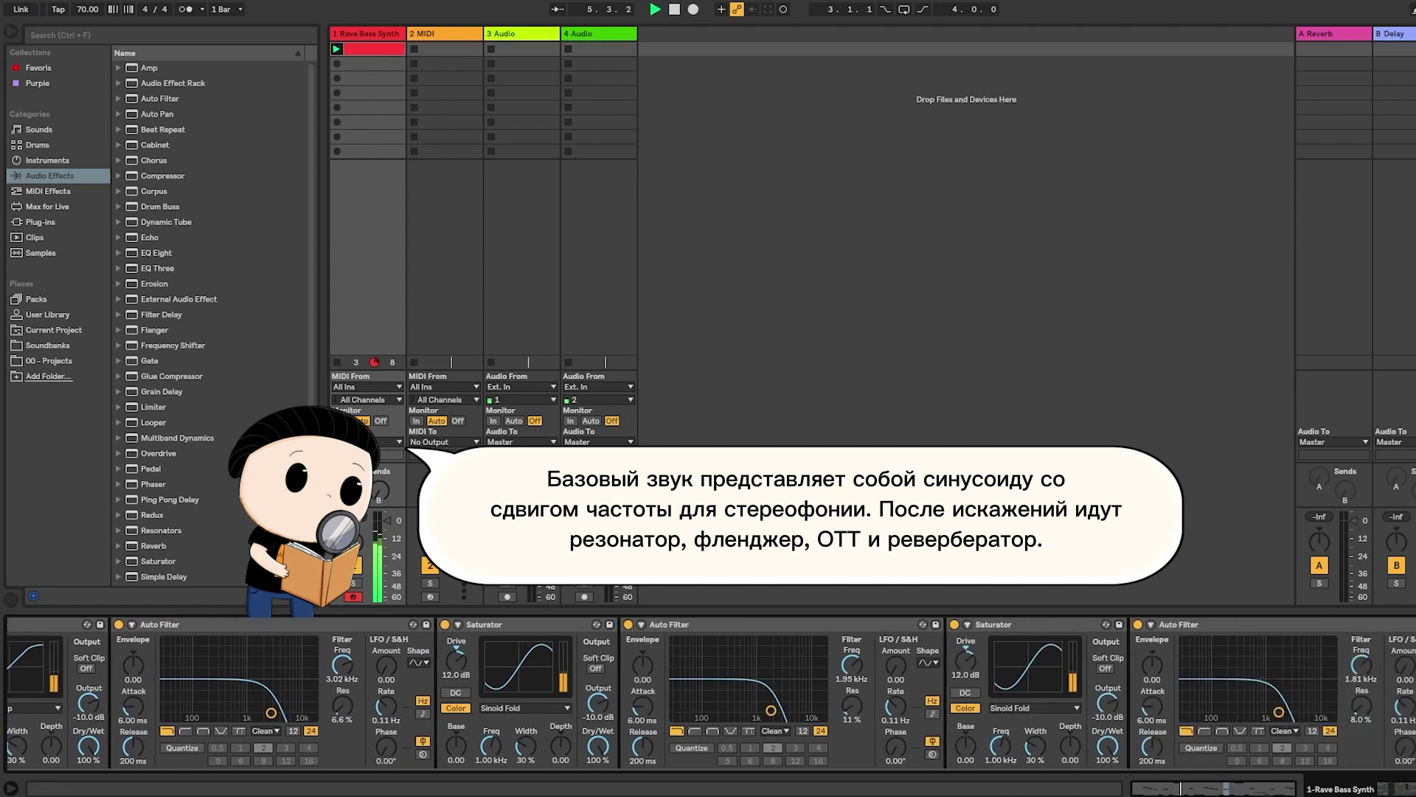
{"action": "left_click", "coordinate": [609, 625]}
{"action": "left_click", "coordinate": [789, 624]}
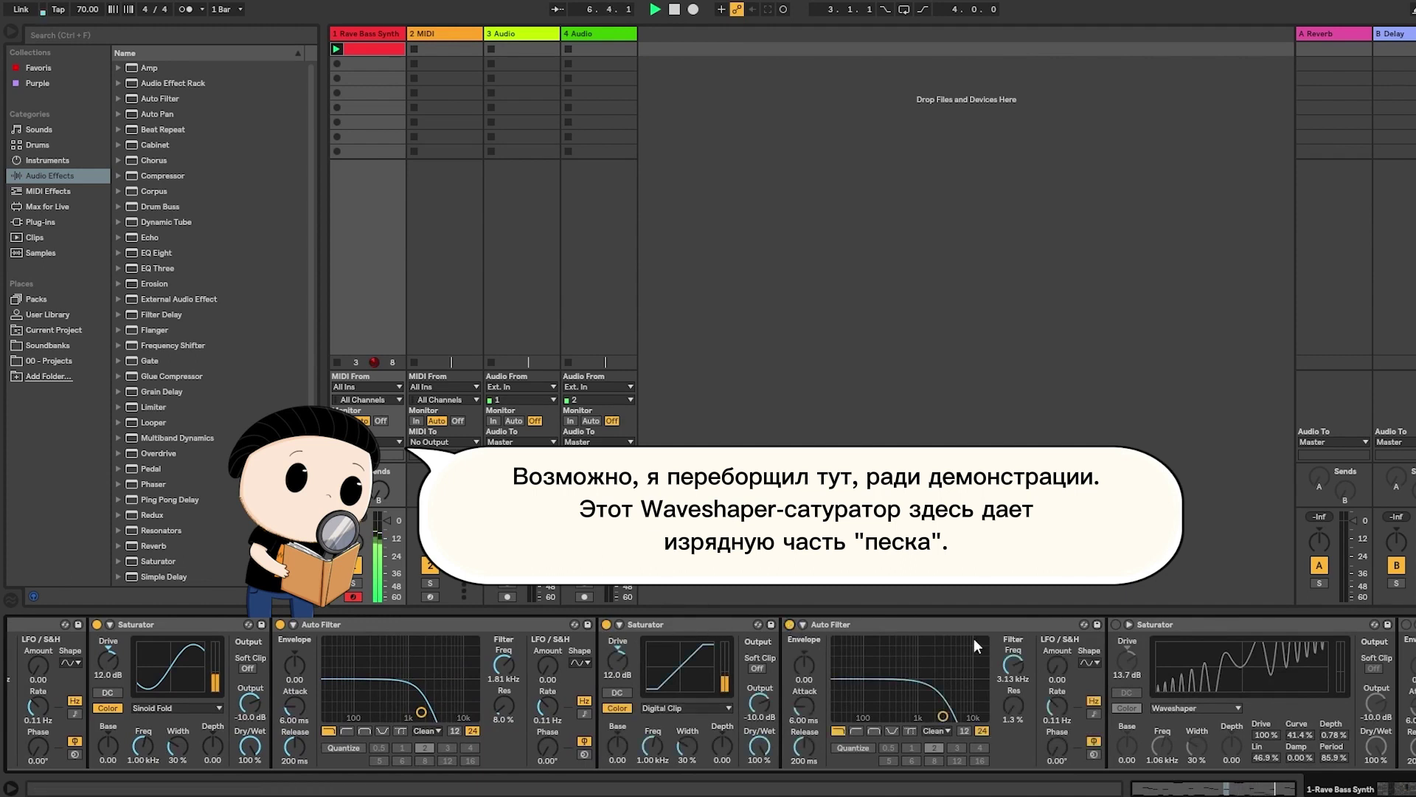
Step: Enable the Waveshaper Saturator, the following Analog Clip Saturator, their Auto Filters, and the last Saturator before Resonators
{"action": "left_click", "coordinate": [1115, 625]}
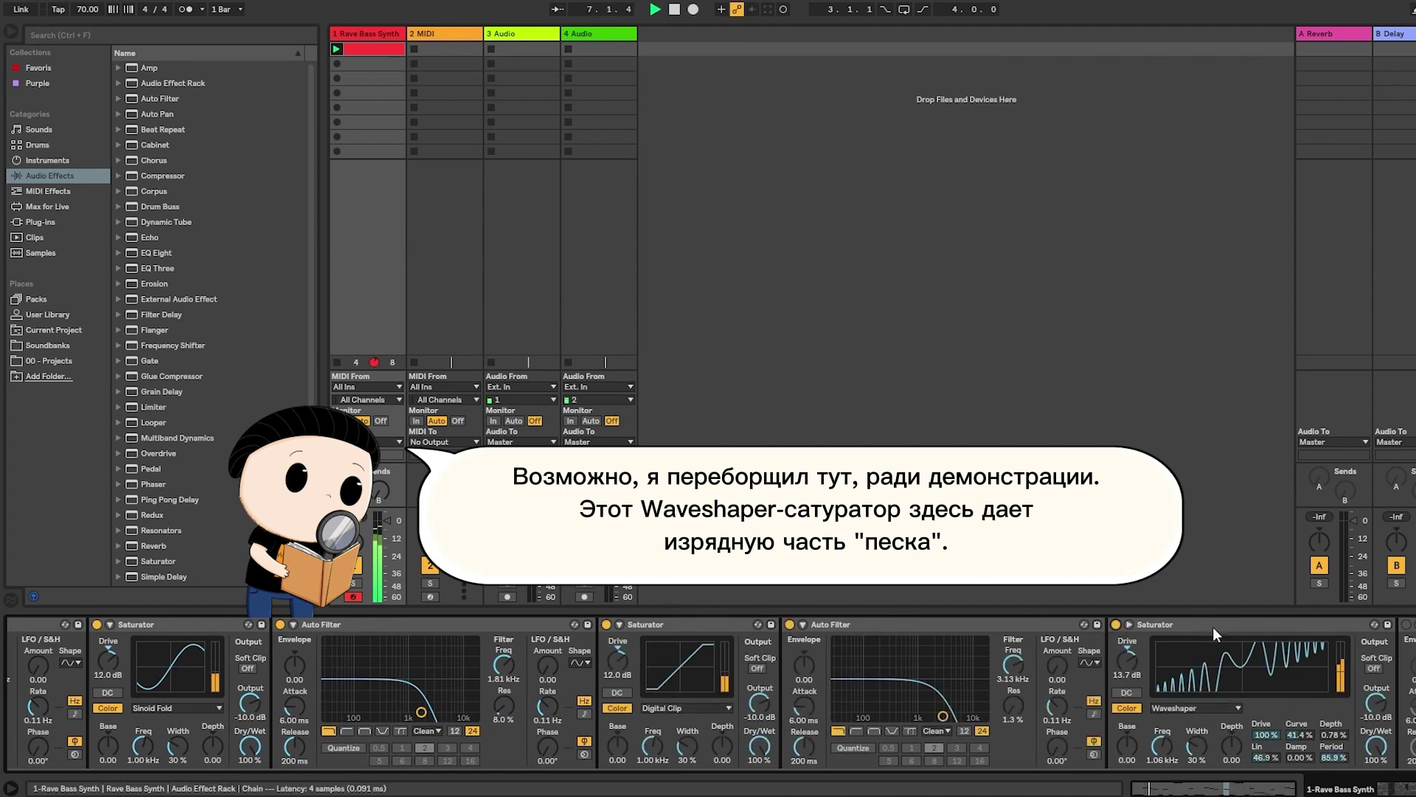
{"action": "left_click", "coordinate": [1409, 625]}
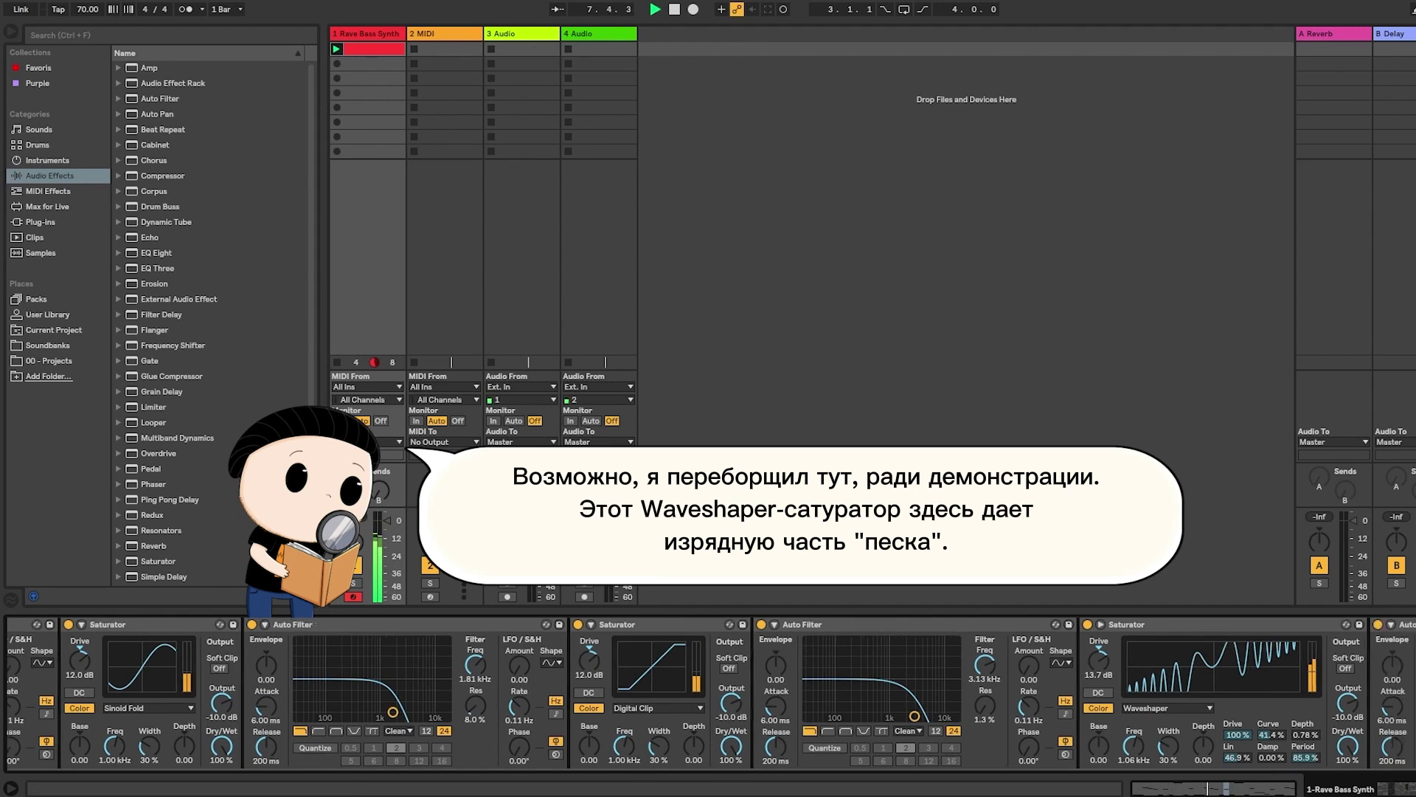
{"action": "left_click", "coordinate": [1046, 624]}
{"action": "left_click", "coordinate": [1229, 624]}
{"action": "left_click_drag", "start_coordinate": [1401, 789], "coordinate": [1413, 788]}
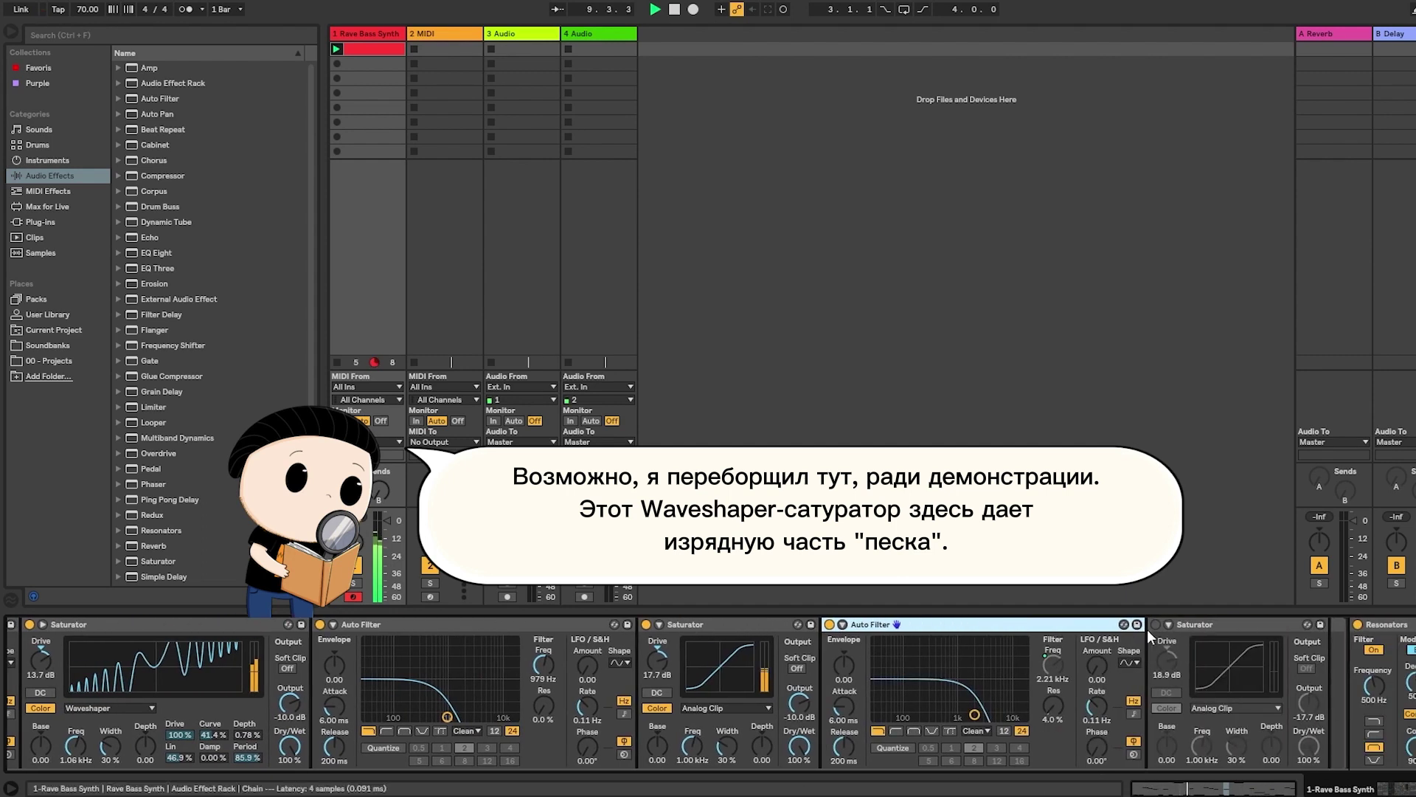
{"action": "left_click", "coordinate": [1156, 624]}
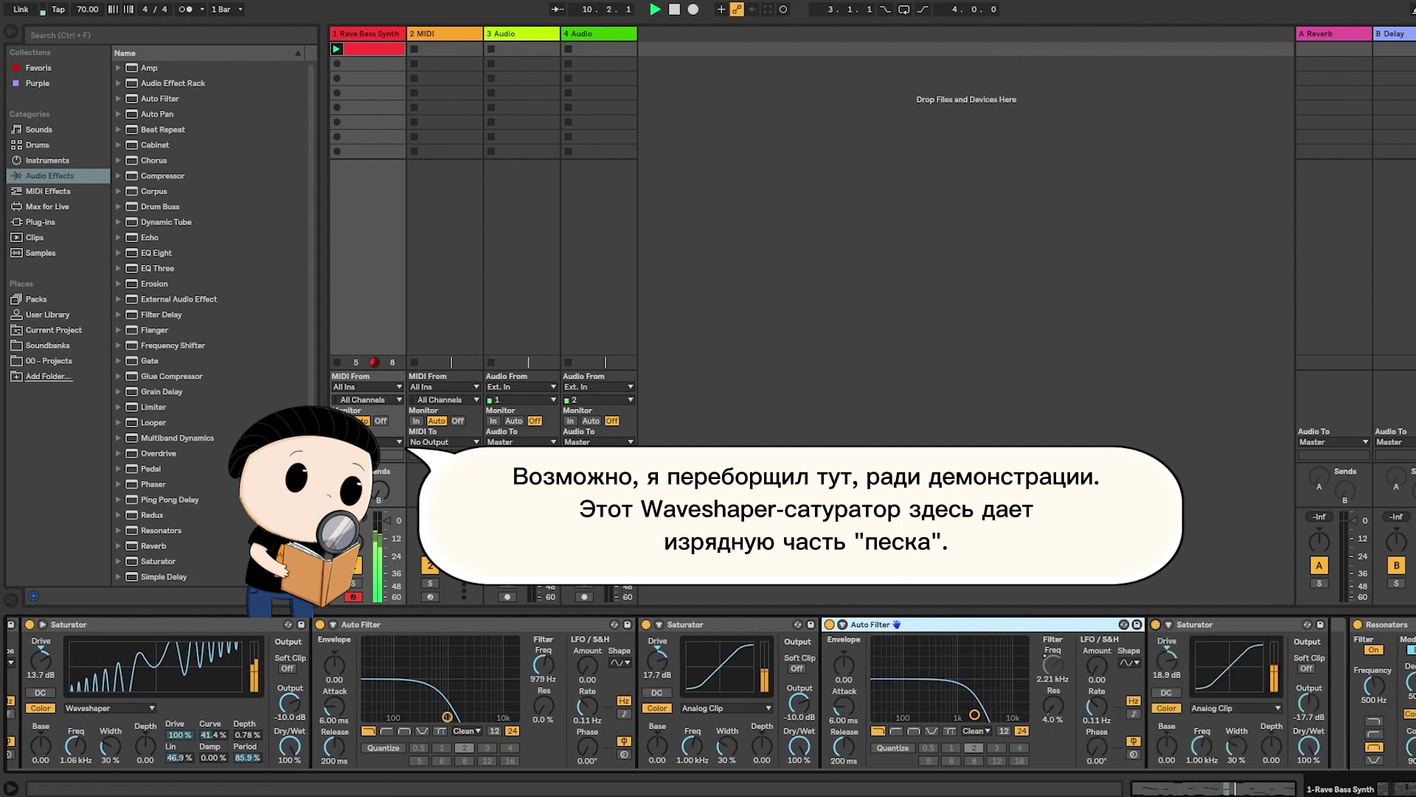
Step: Set the Auto Filter cutoffs to about 1.05 kHz after the Waveshaper Saturator and about 236 Hz after the Digital Clip Saturator
{"action": "scroll", "coordinate": [897, 624], "scroll_direction": "left", "scroll_amount": 8}
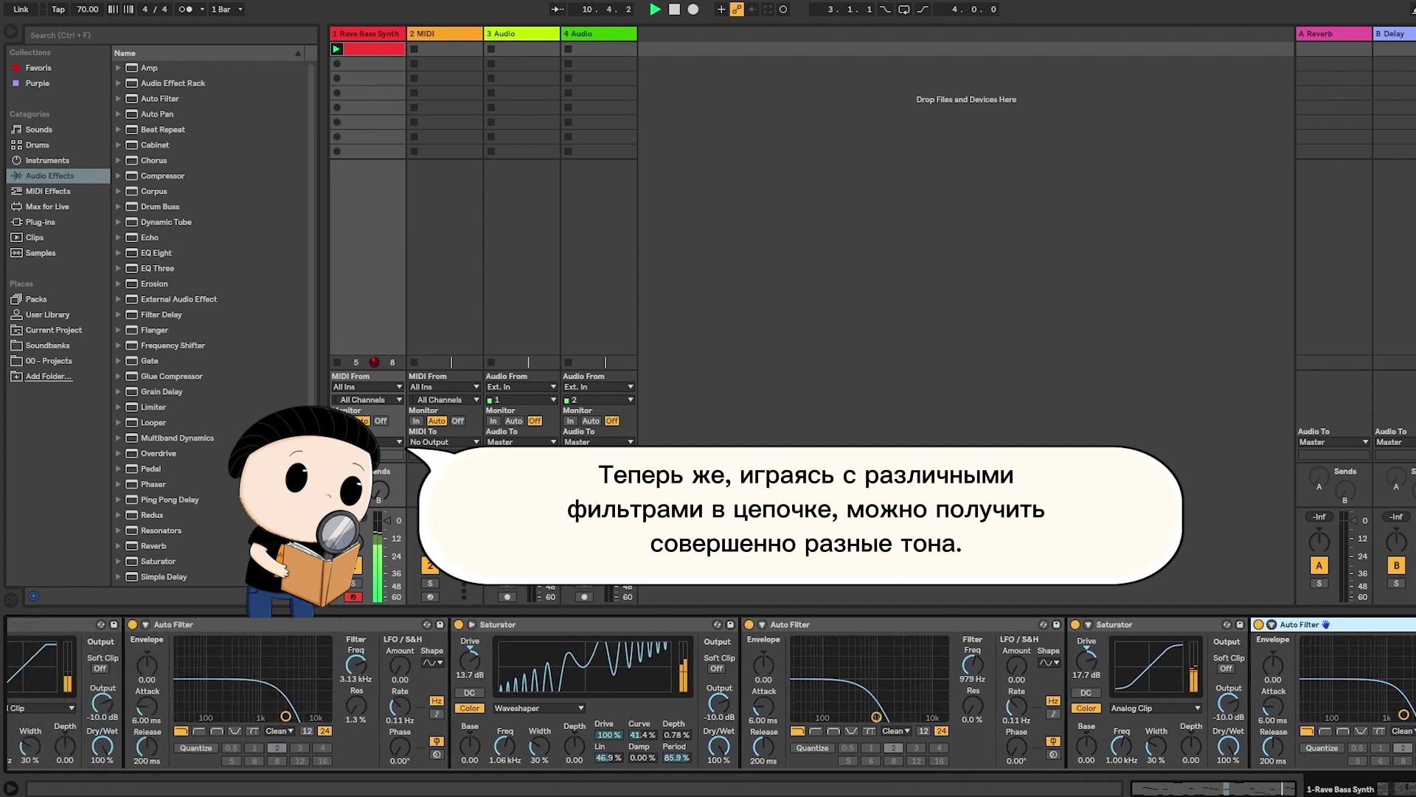
{"action": "mouse_move", "coordinate": [1076, 716]}
{"action": "left_mouse_down"}
{"action": "mouse_move", "coordinate": [1112, 717]}
{"action": "mouse_move", "coordinate": [1040, 716]}
{"action": "mouse_move", "coordinate": [1078, 717]}
{"action": "left_mouse_up"}
{"action": "left_click_drag", "start_coordinate": [481, 726], "coordinate": [431, 716]}
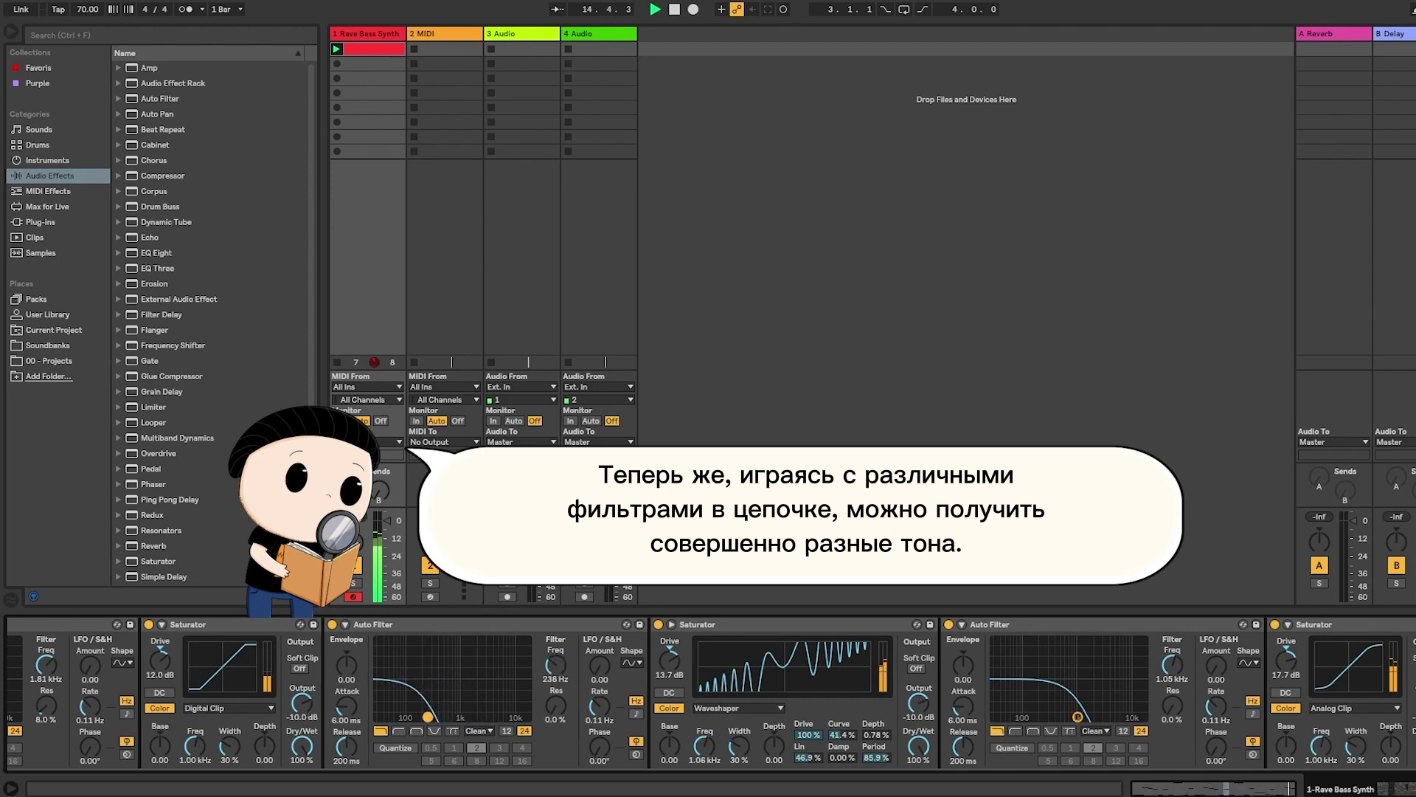
{"action": "mouse_move", "coordinate": [433, 716]}
{"action": "left_mouse_down"}
{"action": "mouse_move", "coordinate": [518, 714]}
{"action": "mouse_move", "coordinate": [430, 716]}
{"action": "left_mouse_up"}
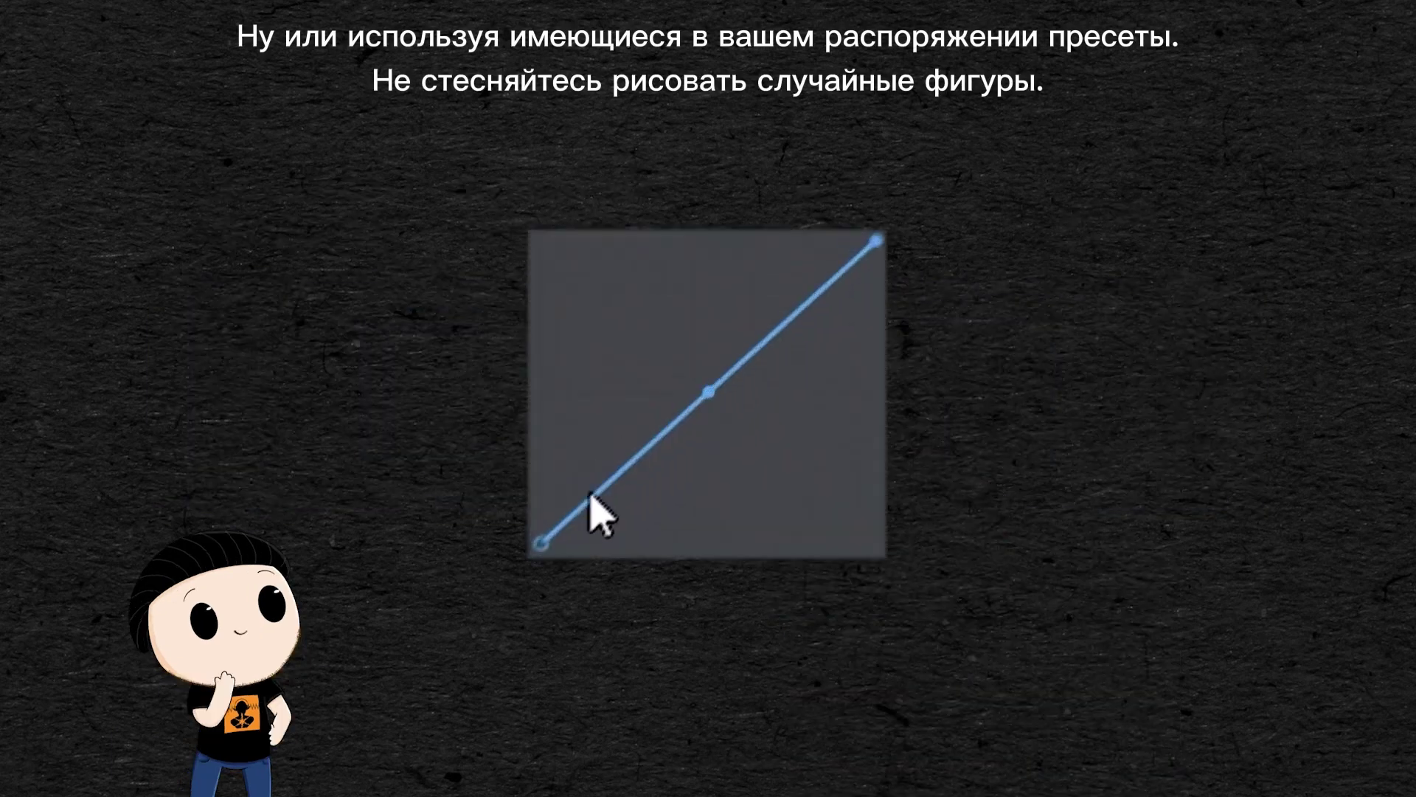
{"action": "left_click", "coordinate": [620, 502]}
{"action": "left_click_drag", "start_coordinate": [636, 459], "coordinate": [679, 474]}
{"action": "left_click_drag", "start_coordinate": [702, 392], "coordinate": [750, 322]}
{"action": "left_click", "coordinate": [796, 364]}
{"action": "left_click", "coordinate": [814, 302]}
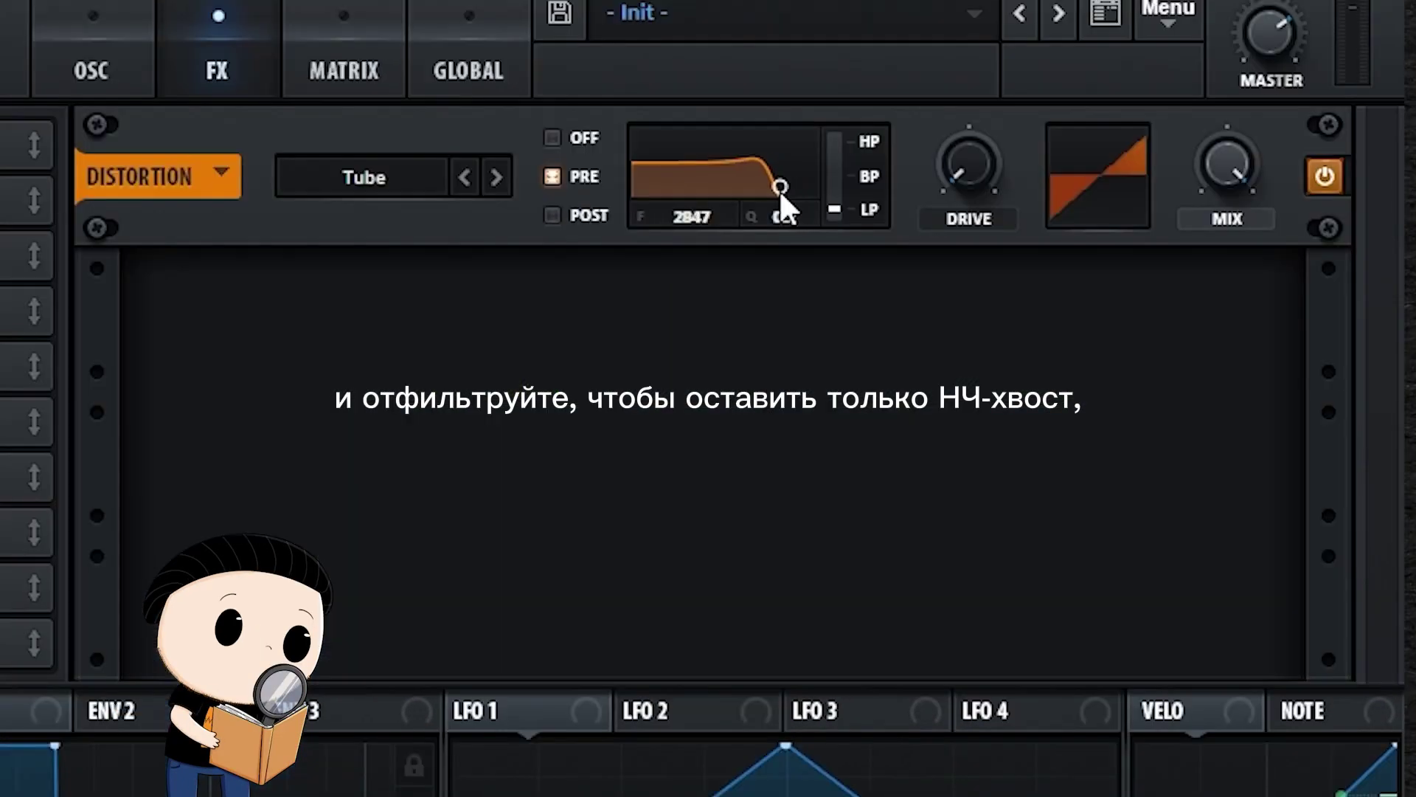
Step: Lower the Tube distortion's pre low-pass filter to 242 Hz in Serum and raise the distortion drive
{"action": "left_click_drag", "start_coordinate": [730, 199], "coordinate": [723, 198]}
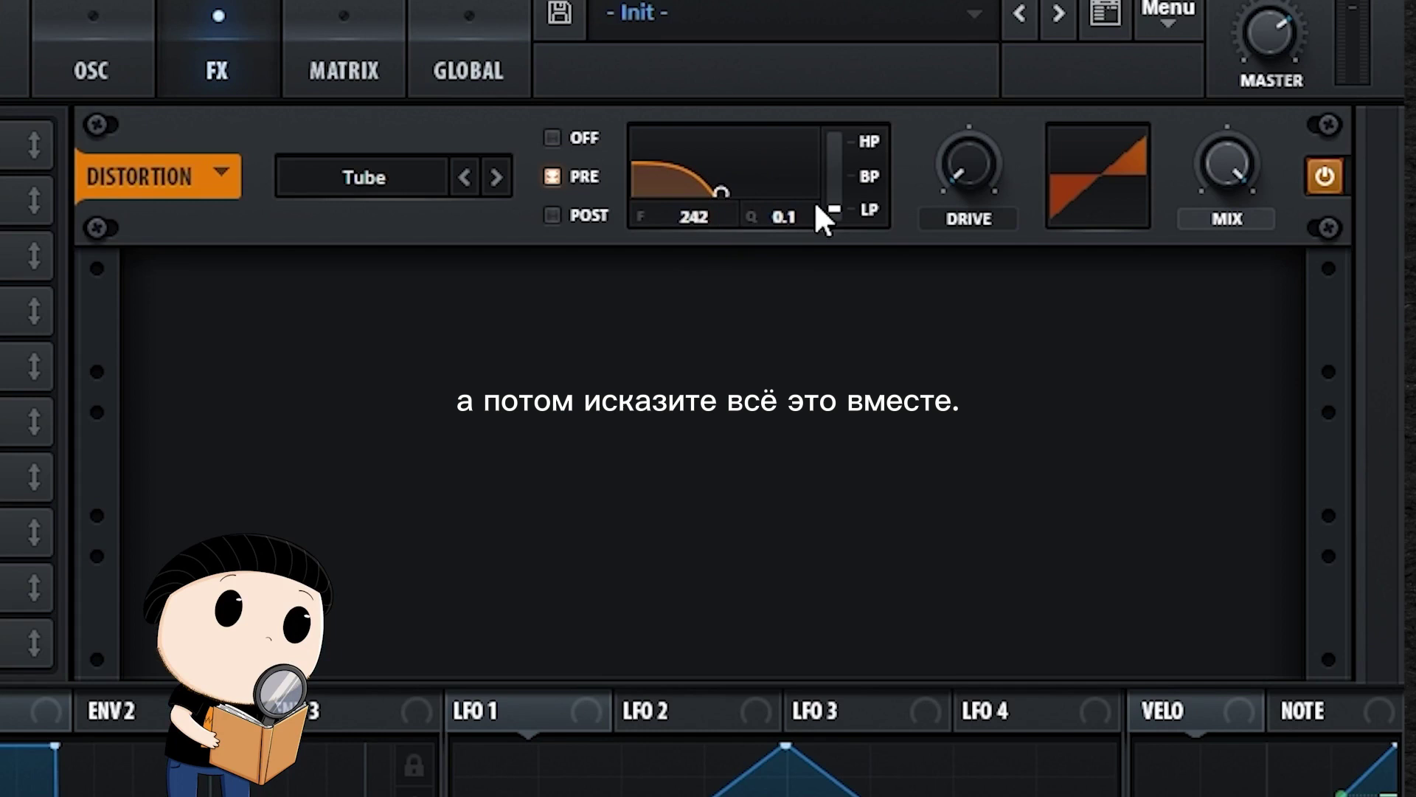
{"action": "left_click_drag", "start_coordinate": [974, 179], "coordinate": [990, 0]}
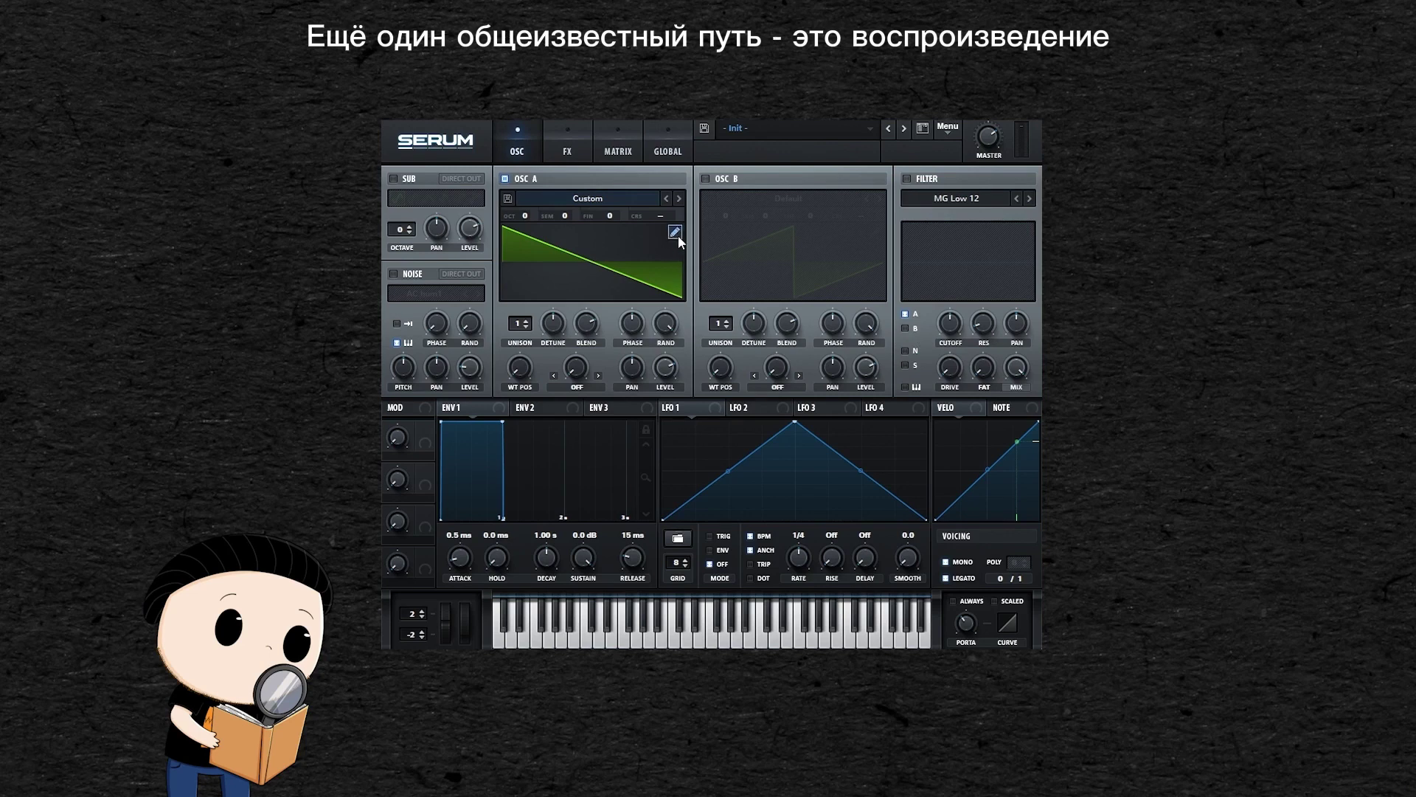
Step: Build a sine wave for Oscillator A by raising only harmonic bin 1 to about 86%, and close the table editor
{"action": "left_click", "coordinate": [679, 236]}
{"action": "left_click_drag", "start_coordinate": [525, 167], "coordinate": [759, 214]}
{"action": "left_click", "coordinate": [433, 152]}
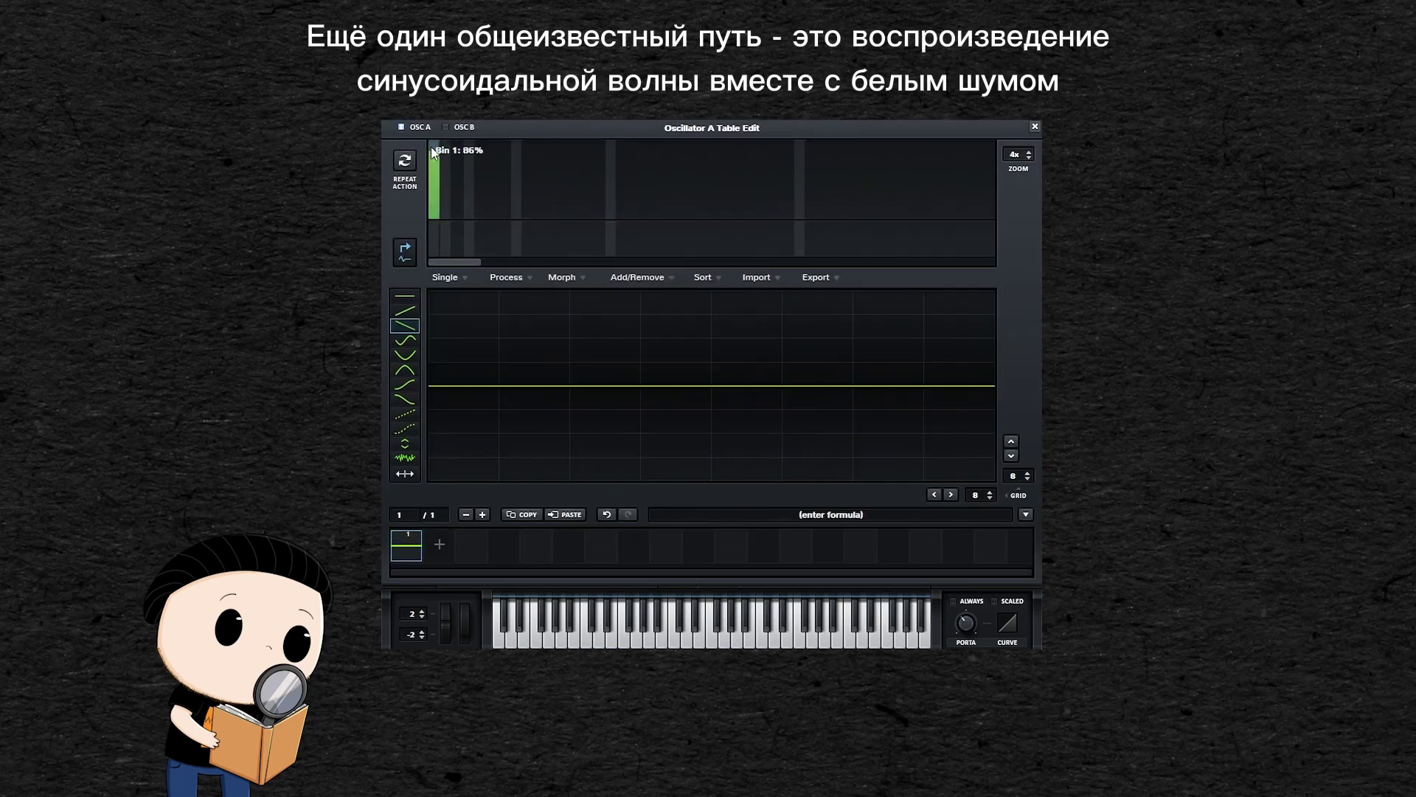
{"action": "left_click", "coordinate": [1035, 127]}
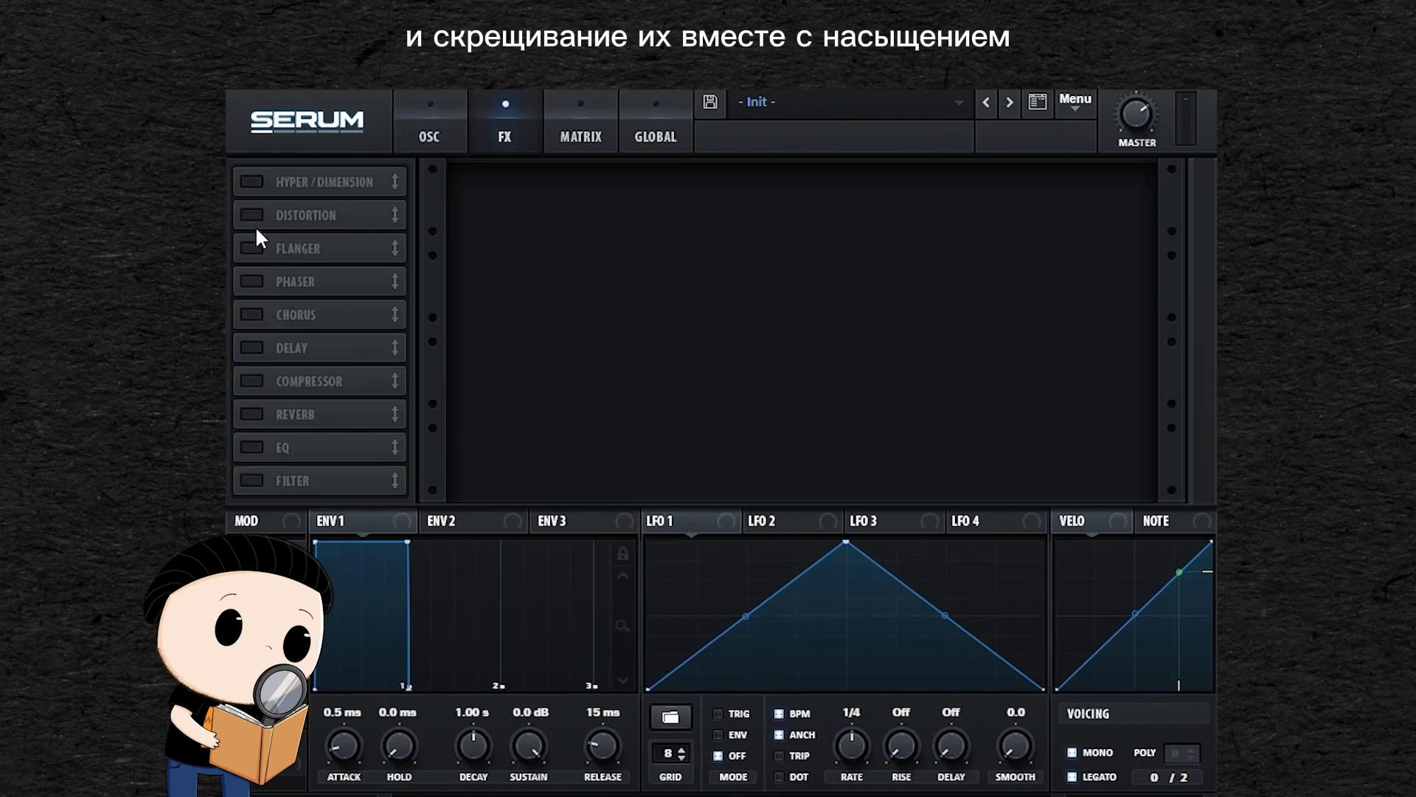
Step: Enable Serum's Distortion effect with raised drive, and compare the bass with the noise oscillator off and on
{"action": "left_click", "coordinate": [252, 215]}
{"action": "left_click_drag", "start_coordinate": [956, 203], "coordinate": [951, 104]}
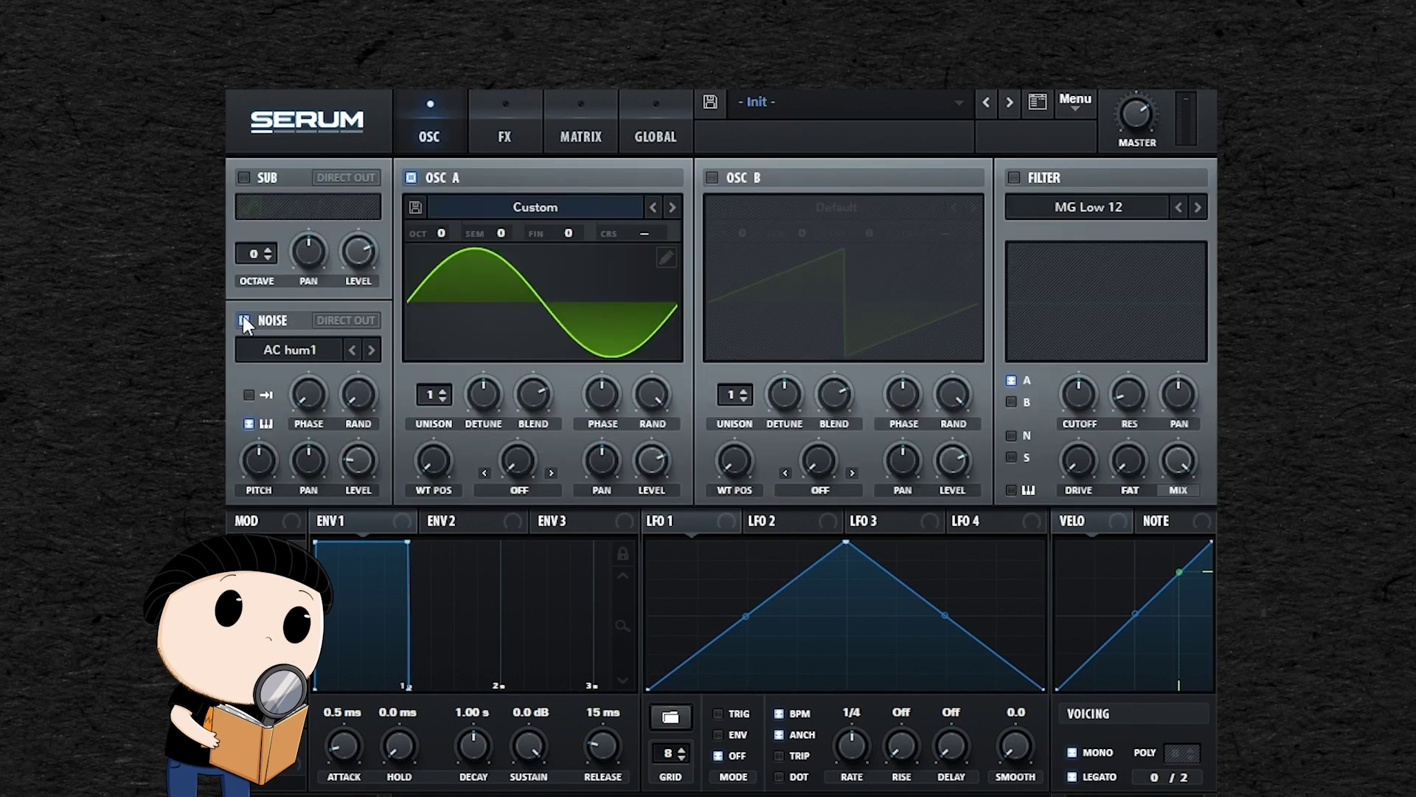
{"action": "left_click", "coordinate": [244, 322]}
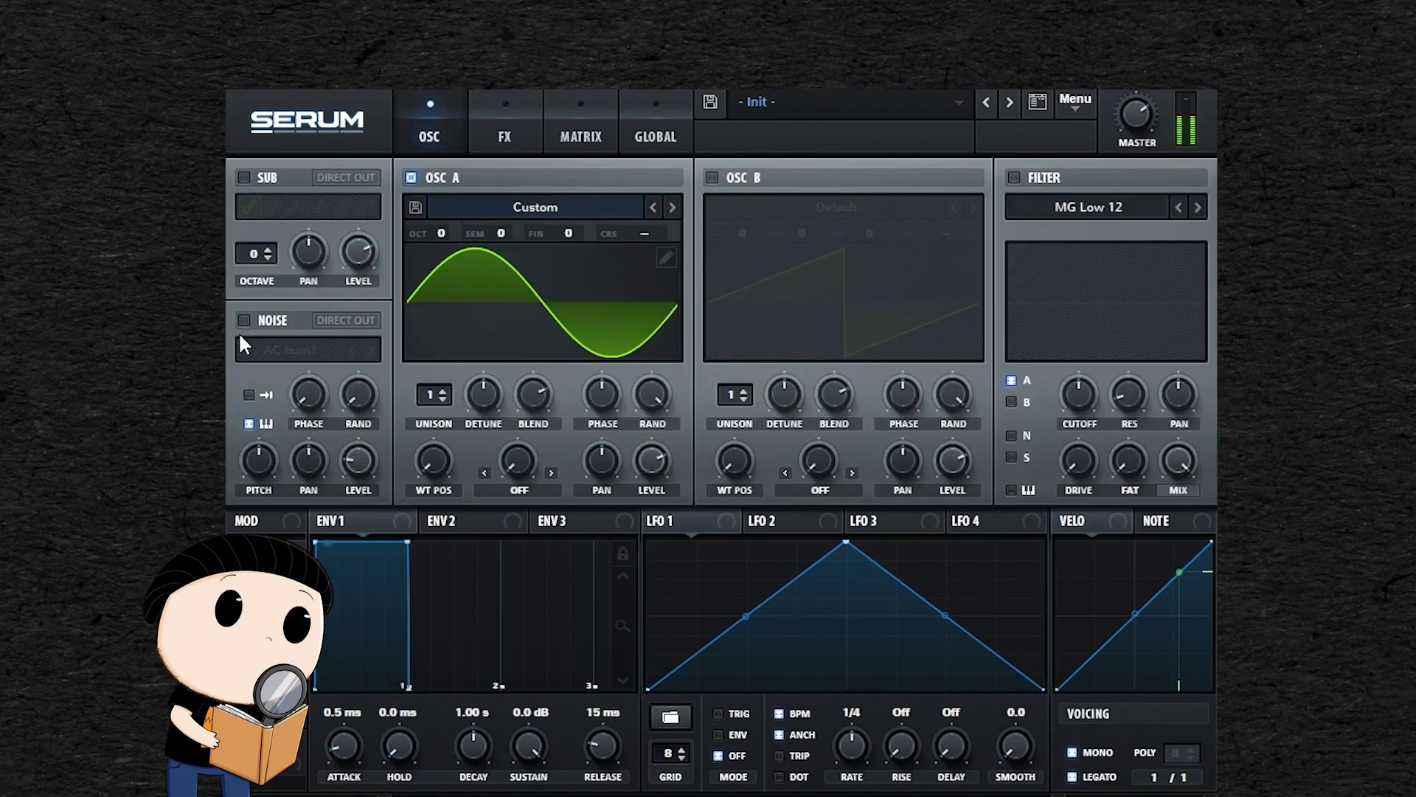
{"action": "left_click", "coordinate": [245, 319]}
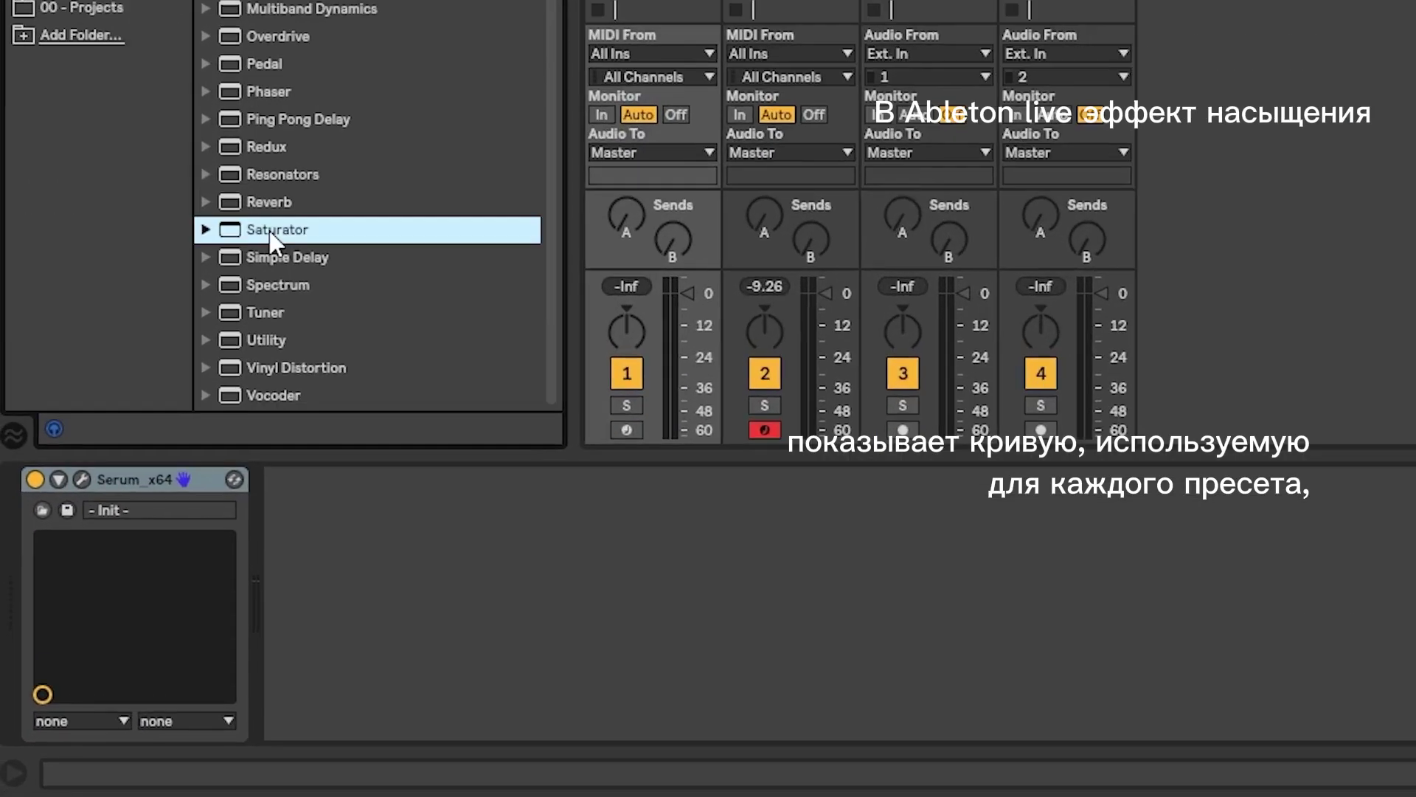
Step: Add a Saturator after Serum on the track and set its curve type to Soft Sine
{"action": "left_click_drag", "start_coordinate": [272, 244], "coordinate": [546, 579]}
{"action": "left_click", "coordinate": [547, 583]}
{"action": "left_click", "coordinate": [533, 636]}
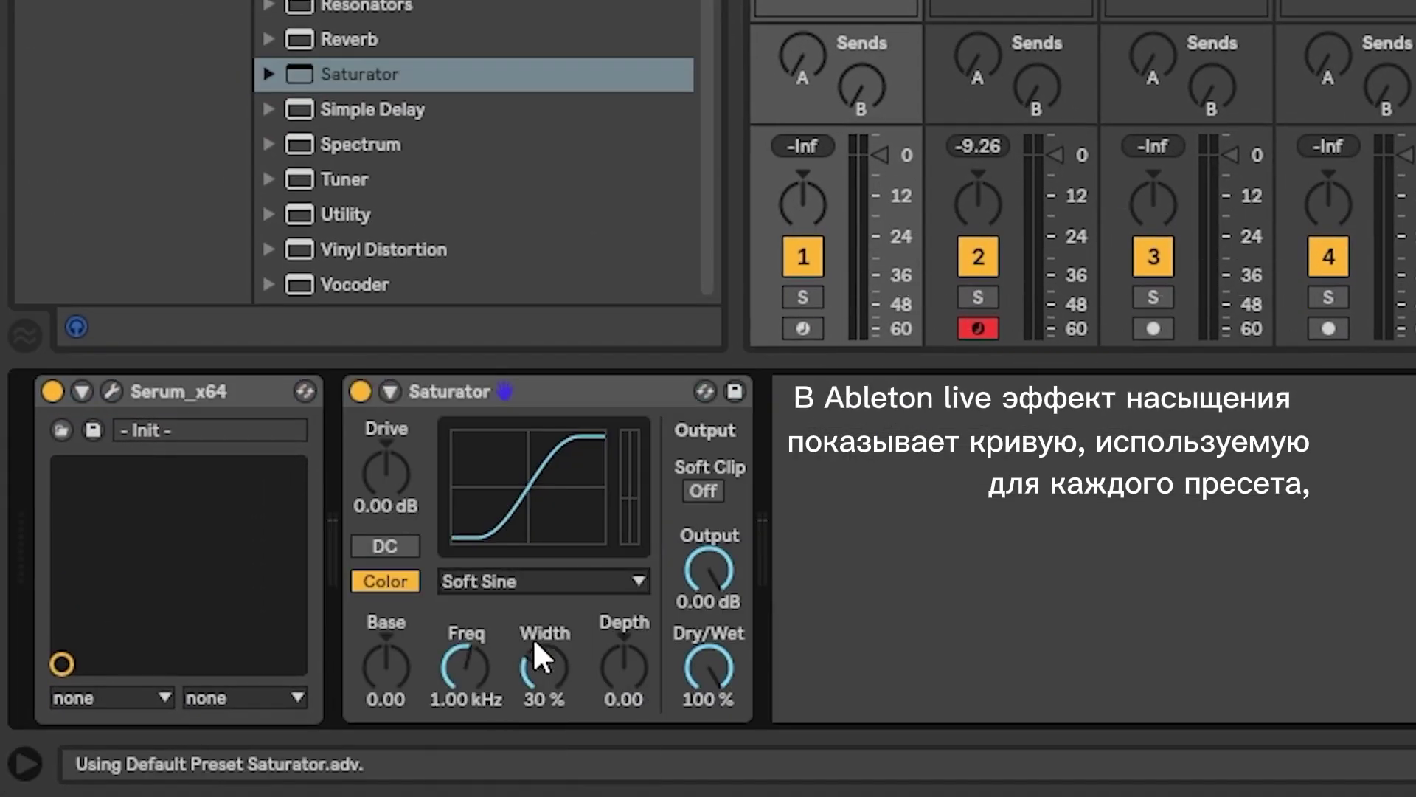
Step: Try further curve types in the Saturator, up to Hard Curve
{"action": "left_click", "coordinate": [538, 583]}
{"action": "left_click", "coordinate": [546, 664]}
{"action": "left_click", "coordinate": [556, 589]}
{"action": "left_click", "coordinate": [546, 692]}
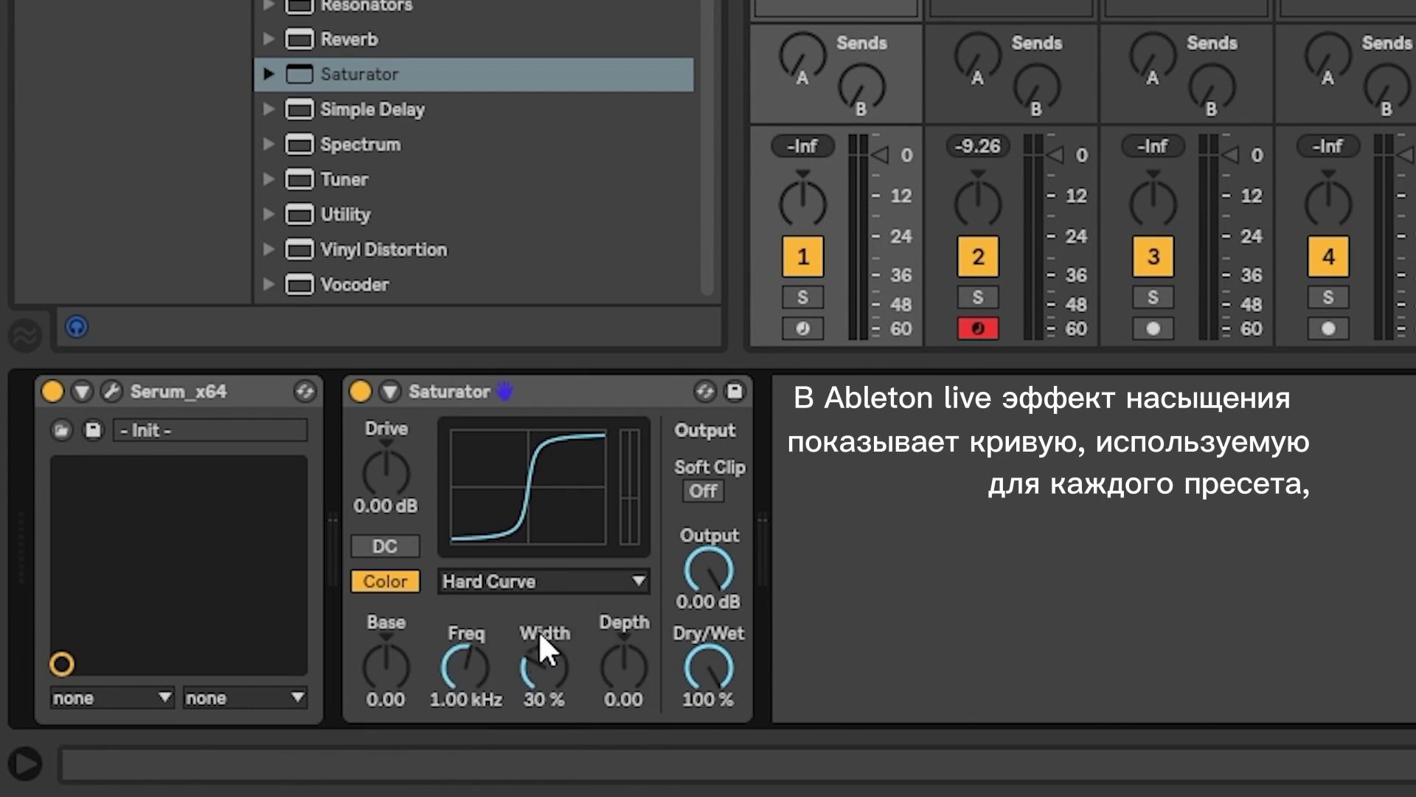
Step: Set the Saturator's curve type to Waveshaper and expand the device to reach its curve parameters
{"action": "left_click", "coordinate": [542, 581]}
{"action": "left_click", "coordinate": [493, 775]}
{"action": "left_click", "coordinate": [389, 391]}
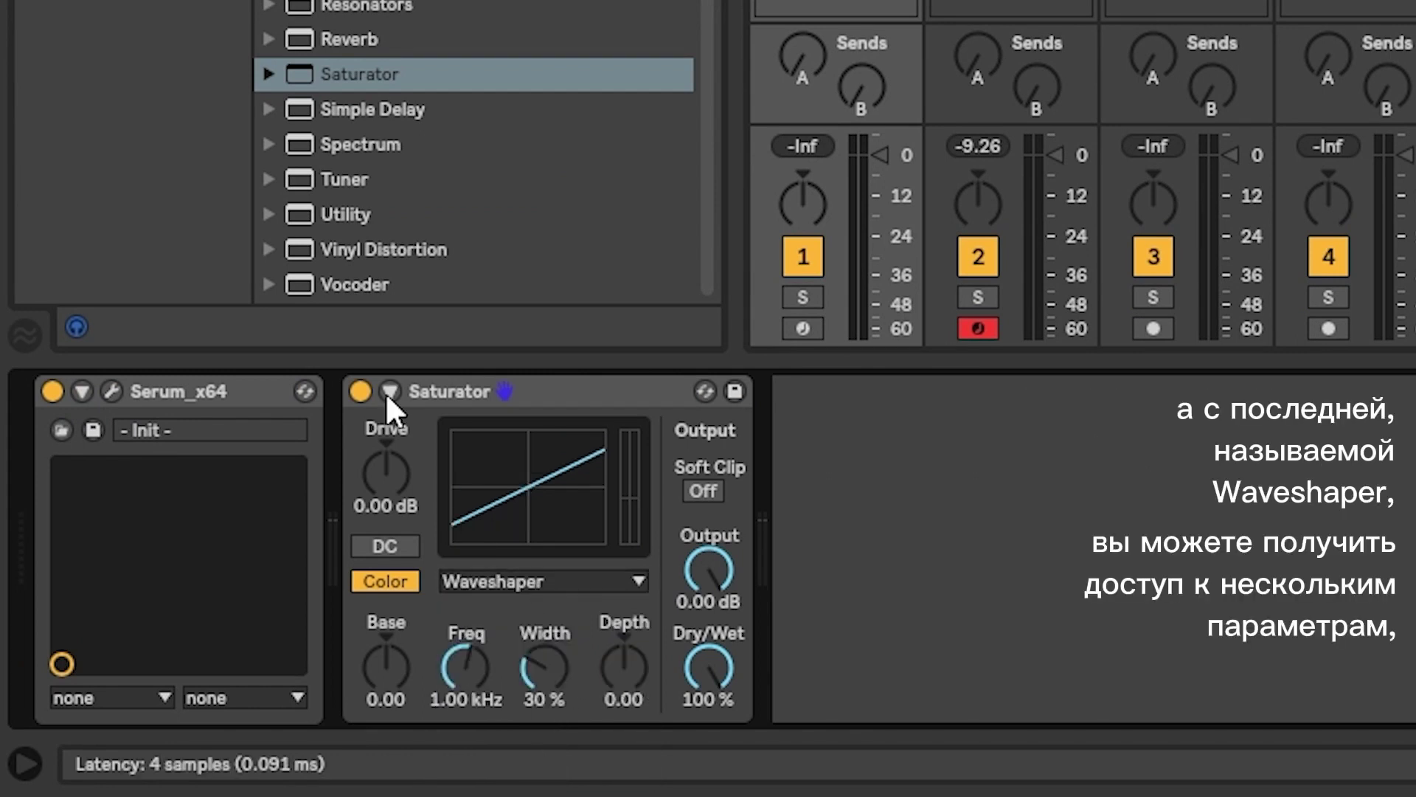
Step: Shape the Saturator's waveshaper curve with Drive 84.4%, Curve 52.3%, Depth 70.3% and Period 67.2%
{"action": "left_click_drag", "start_coordinate": [771, 642], "coordinate": [771, 618]}
{"action": "left_click_drag", "start_coordinate": [856, 642], "coordinate": [856, 623]}
{"action": "left_click_drag", "start_coordinate": [721, 697], "coordinate": [855, 682]}
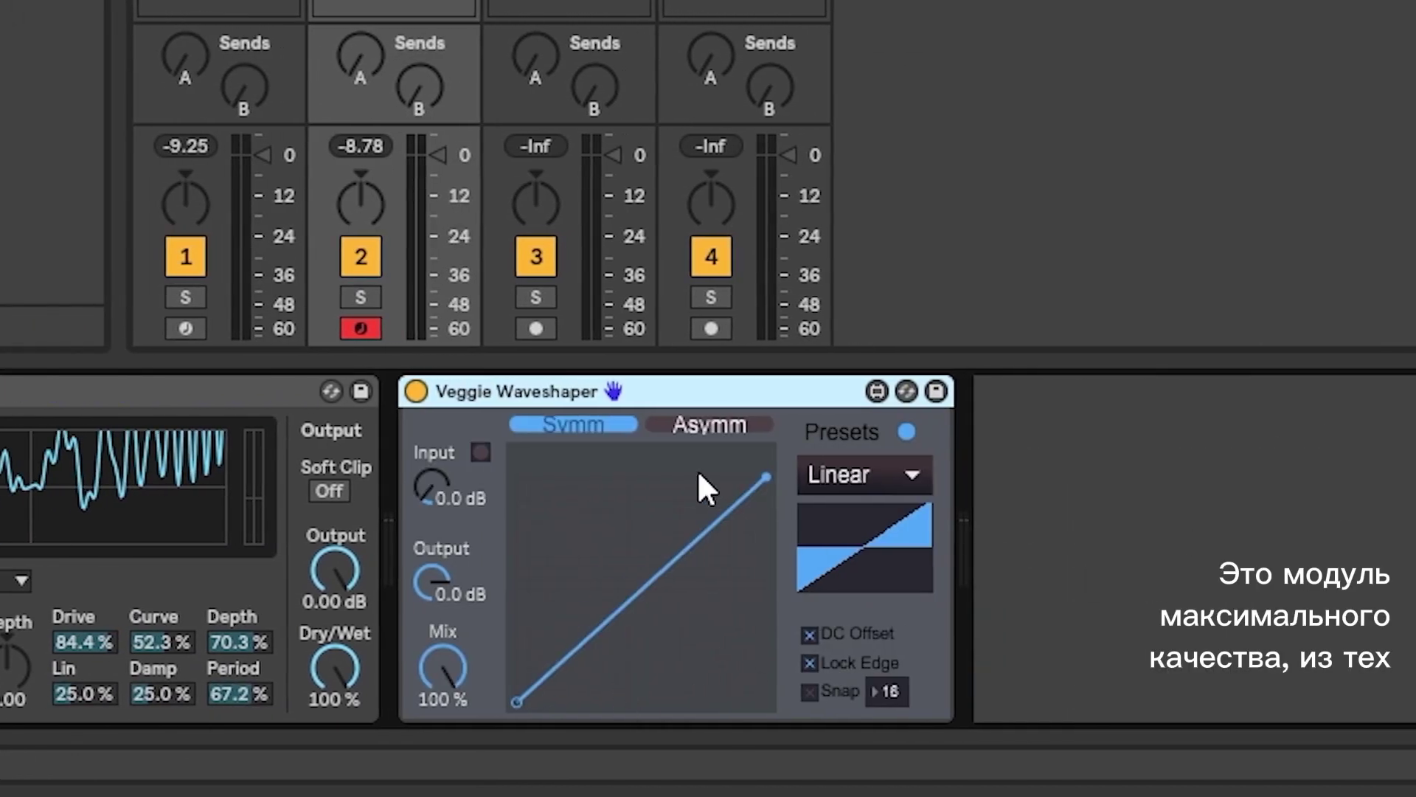
Step: Switch the Veggie Waveshaper to asymmetric mode and shape its line with two added points, removing the extra one between them
{"action": "left_click", "coordinate": [713, 422]}
{"action": "left_click_drag", "start_coordinate": [605, 644], "coordinate": [618, 669]}
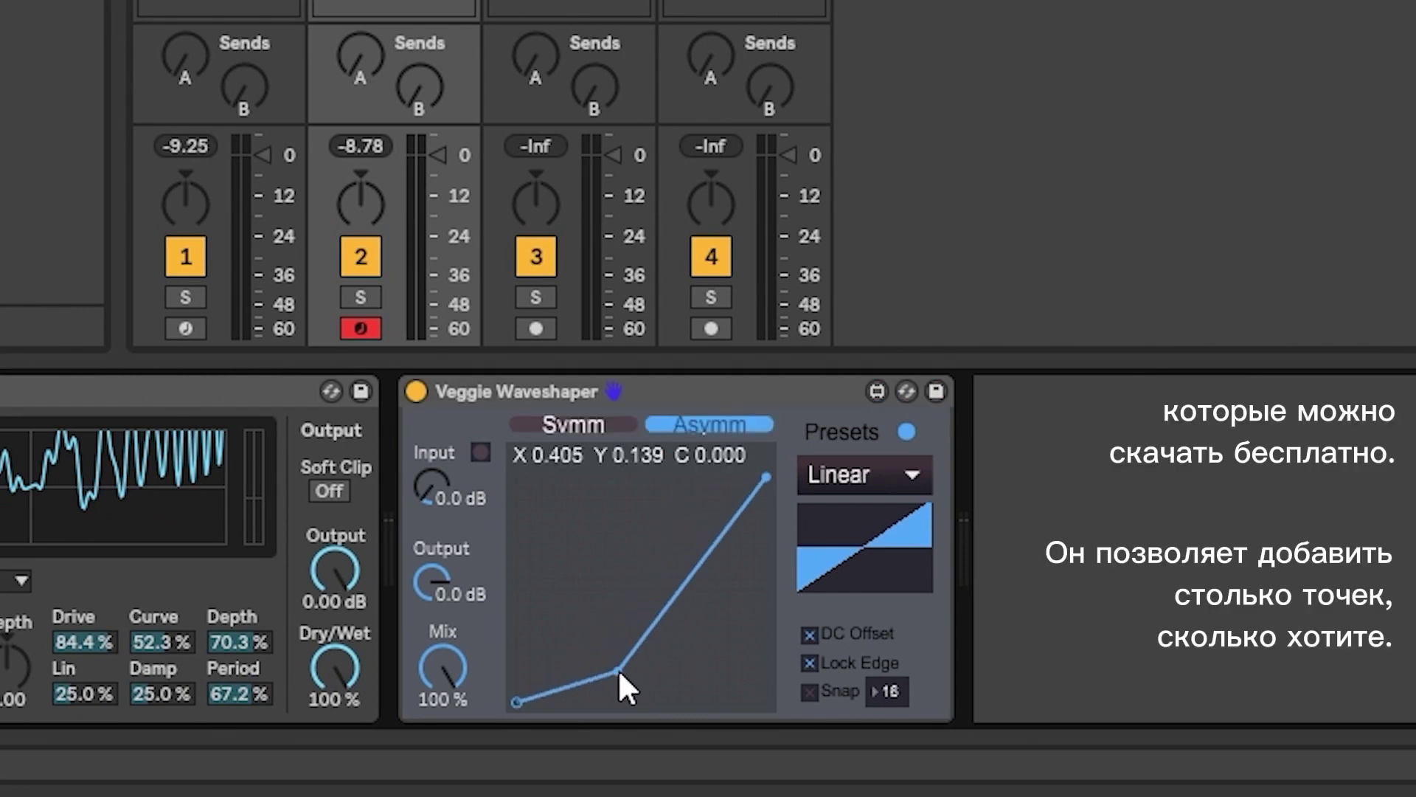
{"action": "left_click_drag", "start_coordinate": [689, 577], "coordinate": [675, 502]}
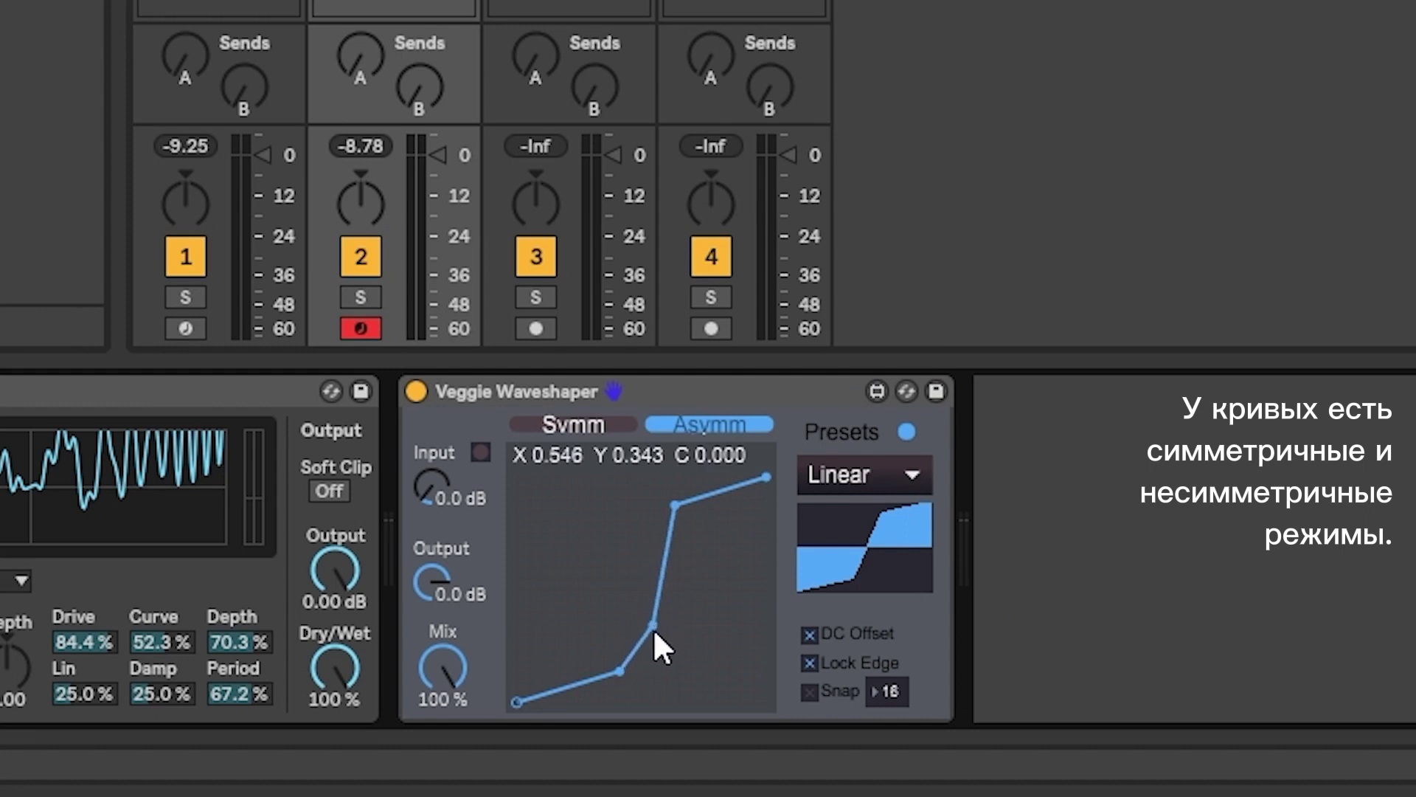
{"action": "left_click", "coordinate": [652, 624], "text": "shift"}
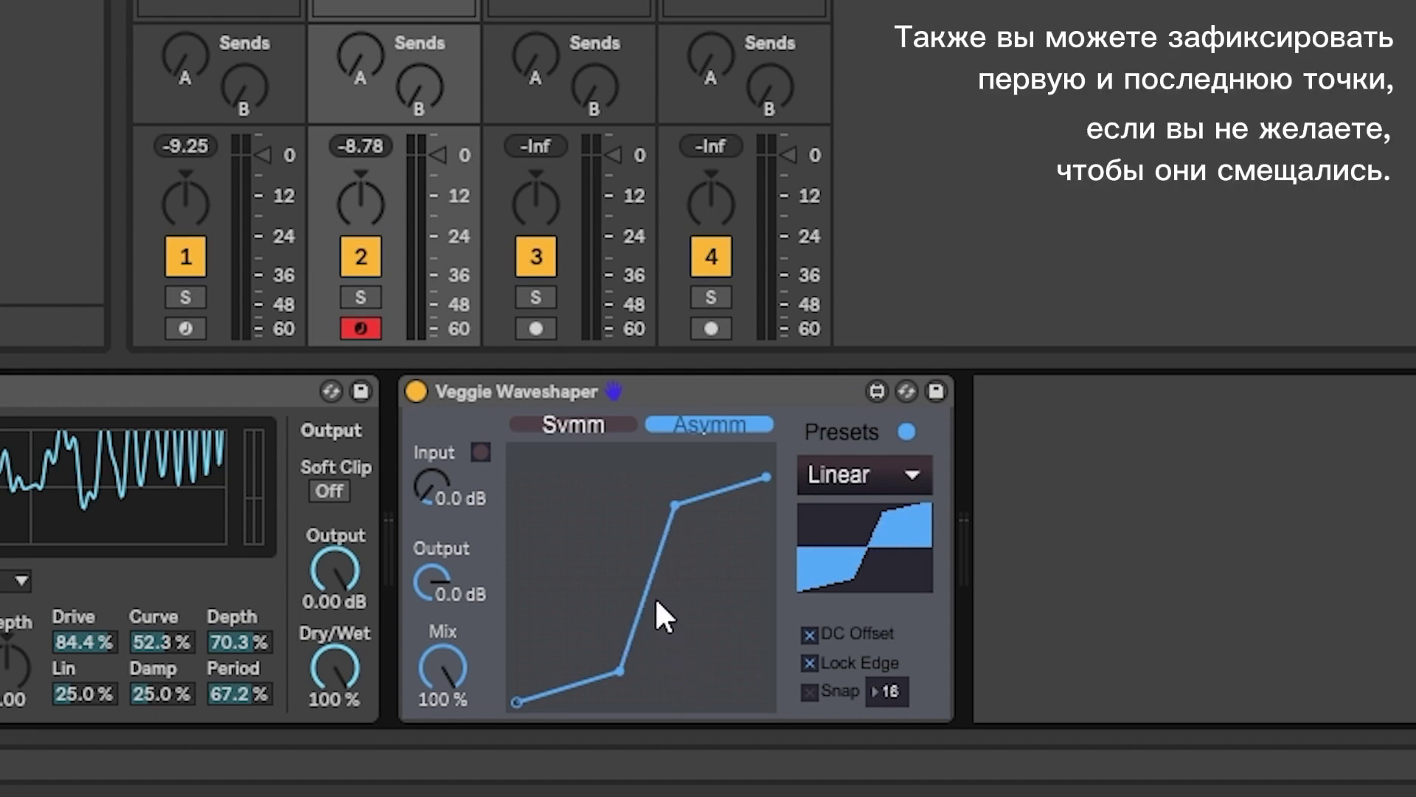
Step: Return the Veggie Waveshaper to symmetric mode and delete the two added curve points
{"action": "left_click", "coordinate": [556, 425]}
{"action": "left_click", "coordinate": [675, 506], "text": "shift"}
{"action": "left_click", "coordinate": [620, 669], "text": "shift"}
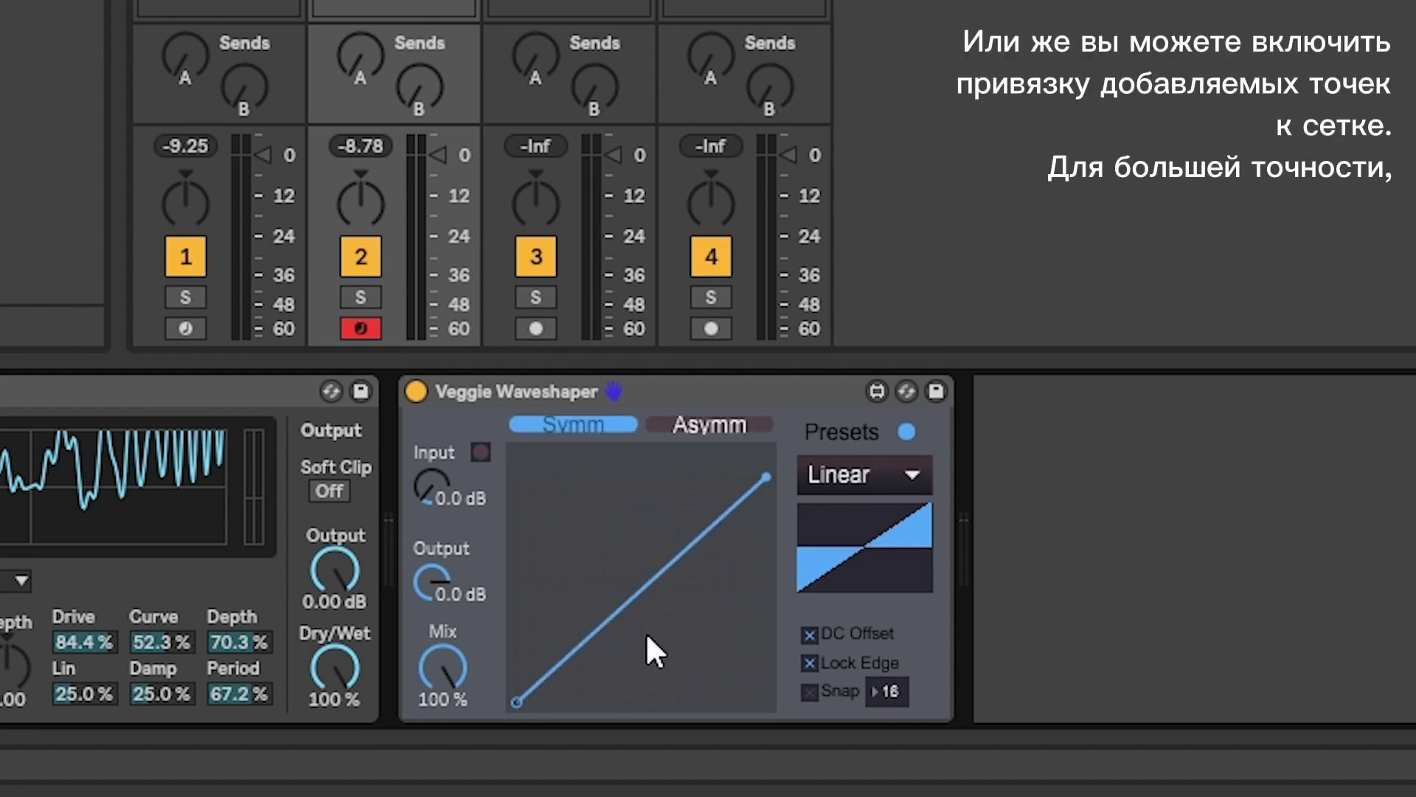
Step: Bend the straight line in the Veggie Waveshaper downward into a smooth concave curve
{"action": "mouse_move", "coordinate": [639, 618]}
{"action": "left_mouse_down"}
{"action": "mouse_move", "coordinate": [639, 693]}
{"action": "mouse_move", "coordinate": [642, 609]}
{"action": "left_mouse_up"}
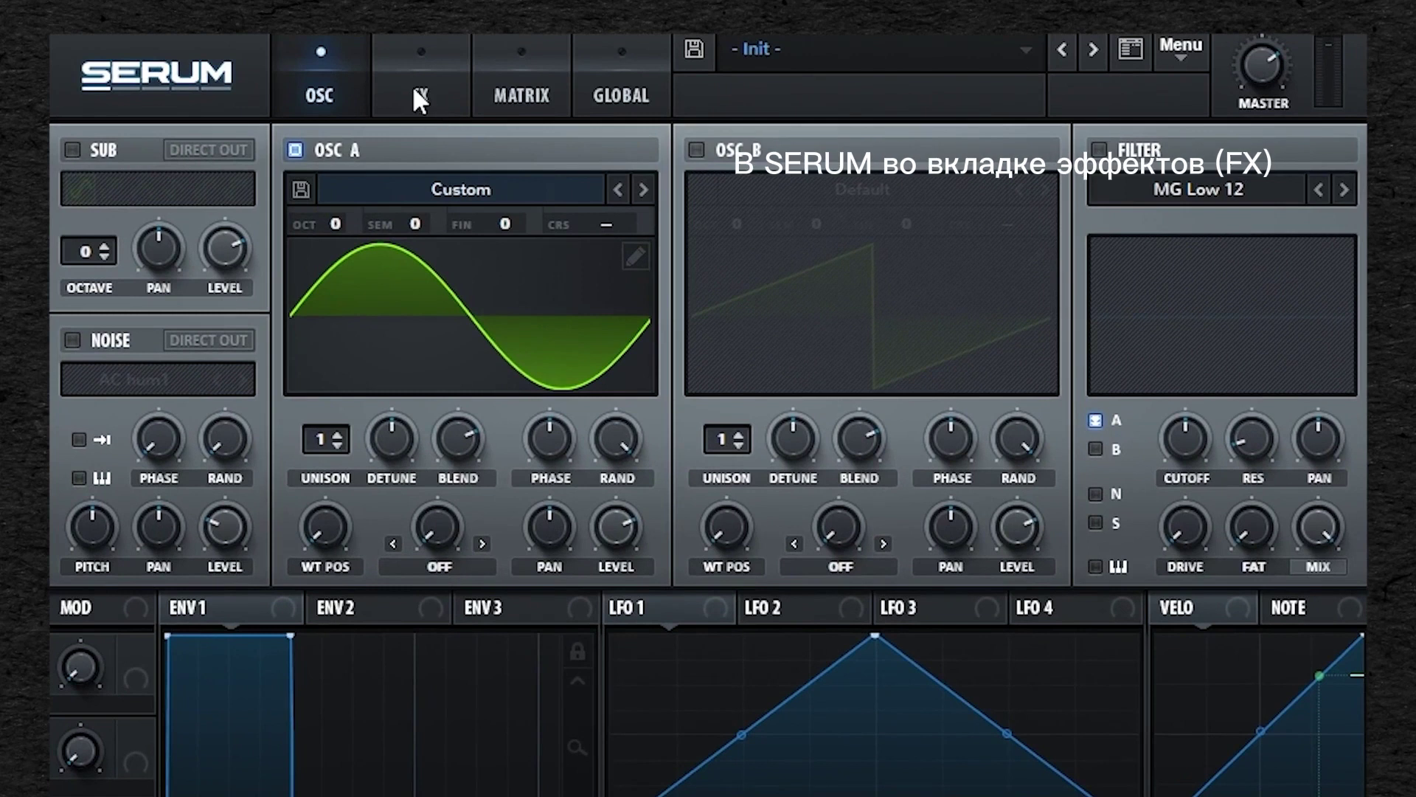
Step: Switch to Serum's effects section, enable the Distortion module and vary its Drive
{"action": "left_click", "coordinate": [415, 92]}
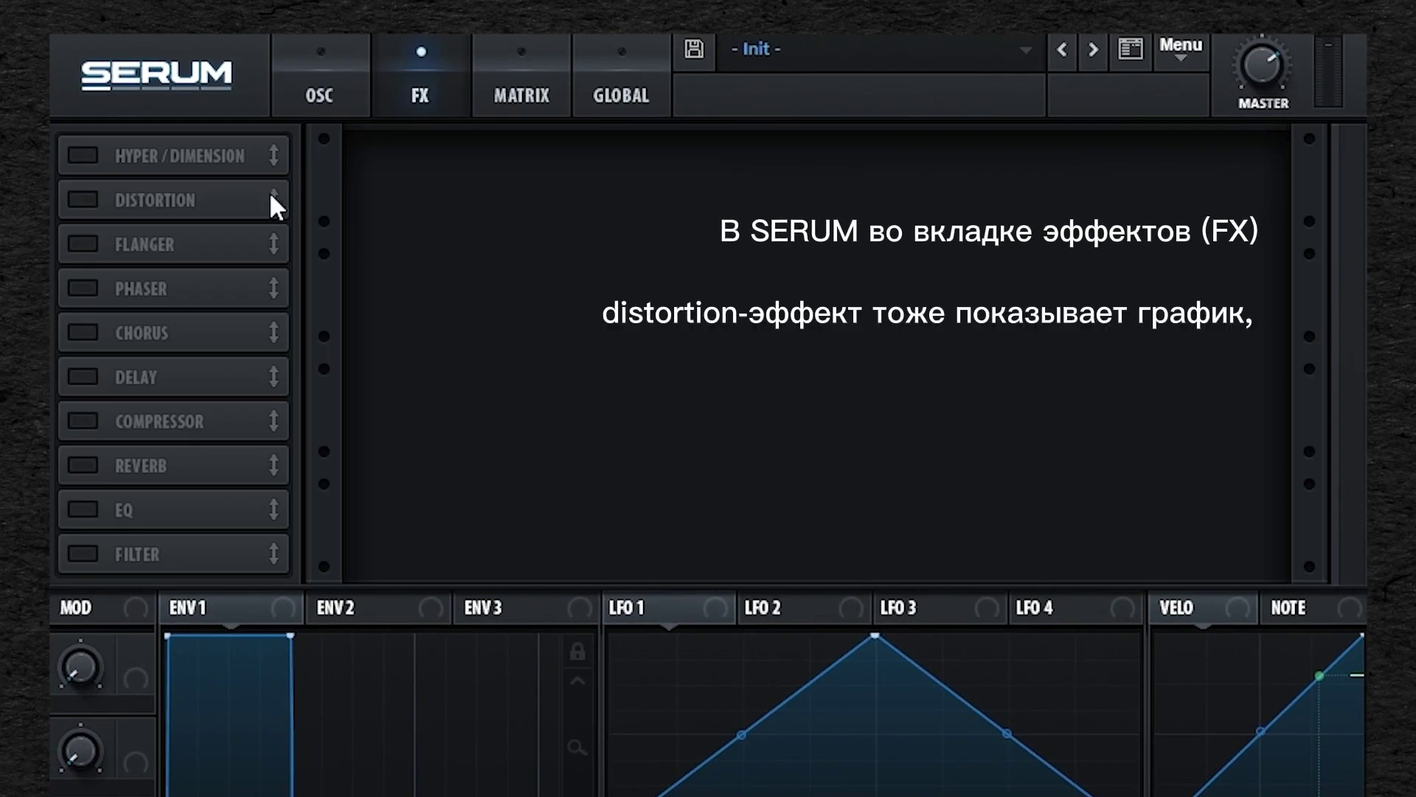
{"action": "left_click", "coordinate": [83, 200]}
{"action": "mouse_move", "coordinate": [1015, 171]}
{"action": "left_mouse_down"}
{"action": "mouse_move", "coordinate": [1019, 118]}
{"action": "mouse_move", "coordinate": [1012, 147]}
{"action": "left_mouse_up"}
{"action": "mouse_move", "coordinate": [1008, 205]}
{"action": "left_mouse_down"}
{"action": "mouse_move", "coordinate": [999, 83]}
{"action": "mouse_move", "coordinate": [967, 228]}
{"action": "mouse_move", "coordinate": [1007, 125]}
{"action": "mouse_move", "coordinate": [1009, 73]}
{"action": "mouse_move", "coordinate": [985, 192]}
{"action": "left_mouse_up"}
Step: Try the SoftClip and HardClip modes of the Distortion module, sweeping Drive to compare their curves
{"action": "left_click", "coordinate": [551, 183]}
{"action": "left_click", "coordinate": [547, 244]}
{"action": "left_click", "coordinate": [547, 185]}
{"action": "left_click", "coordinate": [553, 285]}
{"action": "mouse_move", "coordinate": [1024, 135]}
{"action": "left_click_drag", "start_coordinate": [1024, 134], "coordinate": [1005, 214]}
Step: Try the Diode 1 and Diode 2 distortion modes and adjust Drive to 8%
{"action": "left_click", "coordinate": [538, 186]}
{"action": "left_click", "coordinate": [543, 313]}
{"action": "left_click", "coordinate": [537, 184]}
{"action": "left_click", "coordinate": [534, 350]}
{"action": "left_click_drag", "start_coordinate": [1026, 158], "coordinate": [980, 104]}
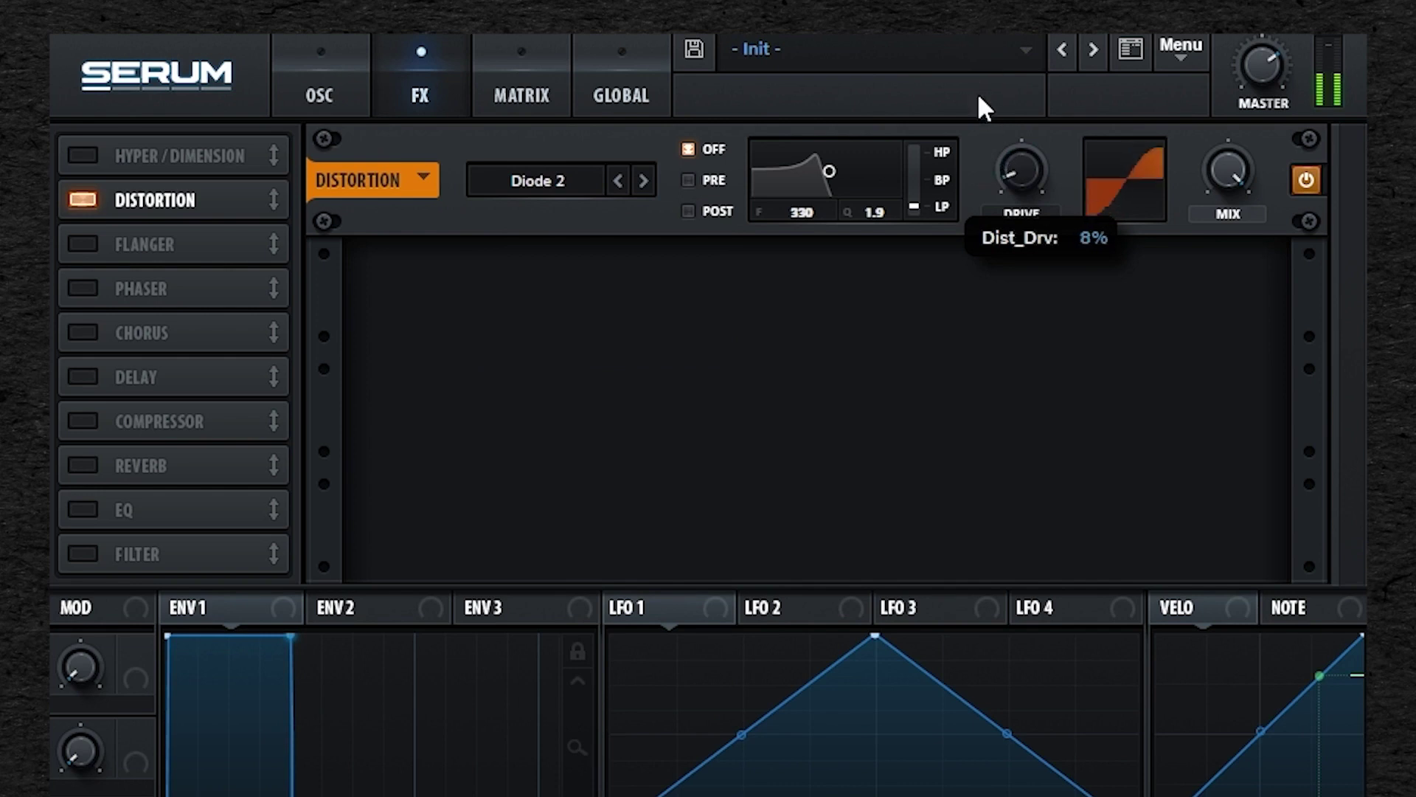
Step: Set the Distortion mode to X-Shaper and bend shaper curve A upward and back to a nearly straight line
{"action": "left_click", "coordinate": [555, 188]}
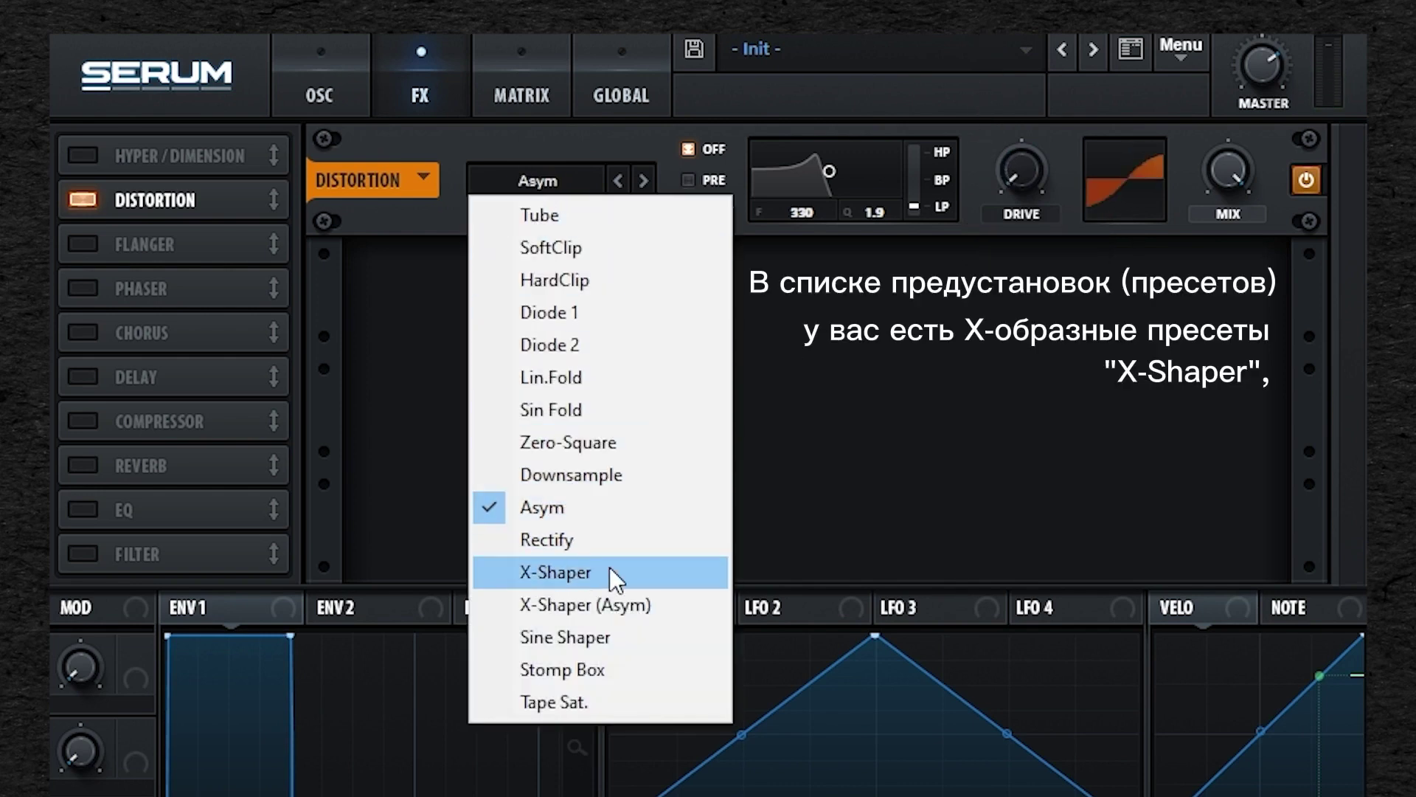
{"action": "left_click", "coordinate": [569, 582]}
{"action": "left_click", "coordinate": [499, 219]}
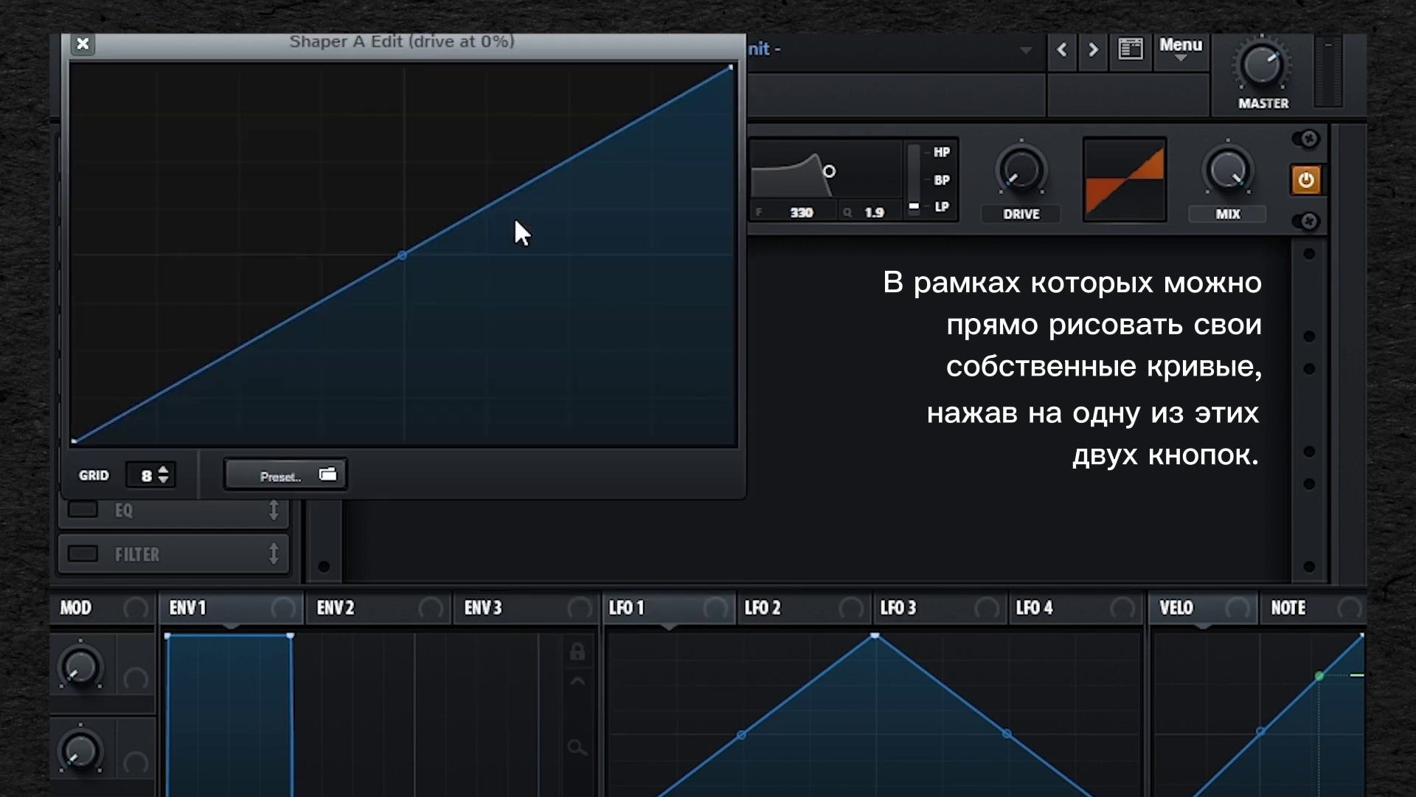
{"action": "left_click_drag", "start_coordinate": [398, 254], "coordinate": [386, 213]}
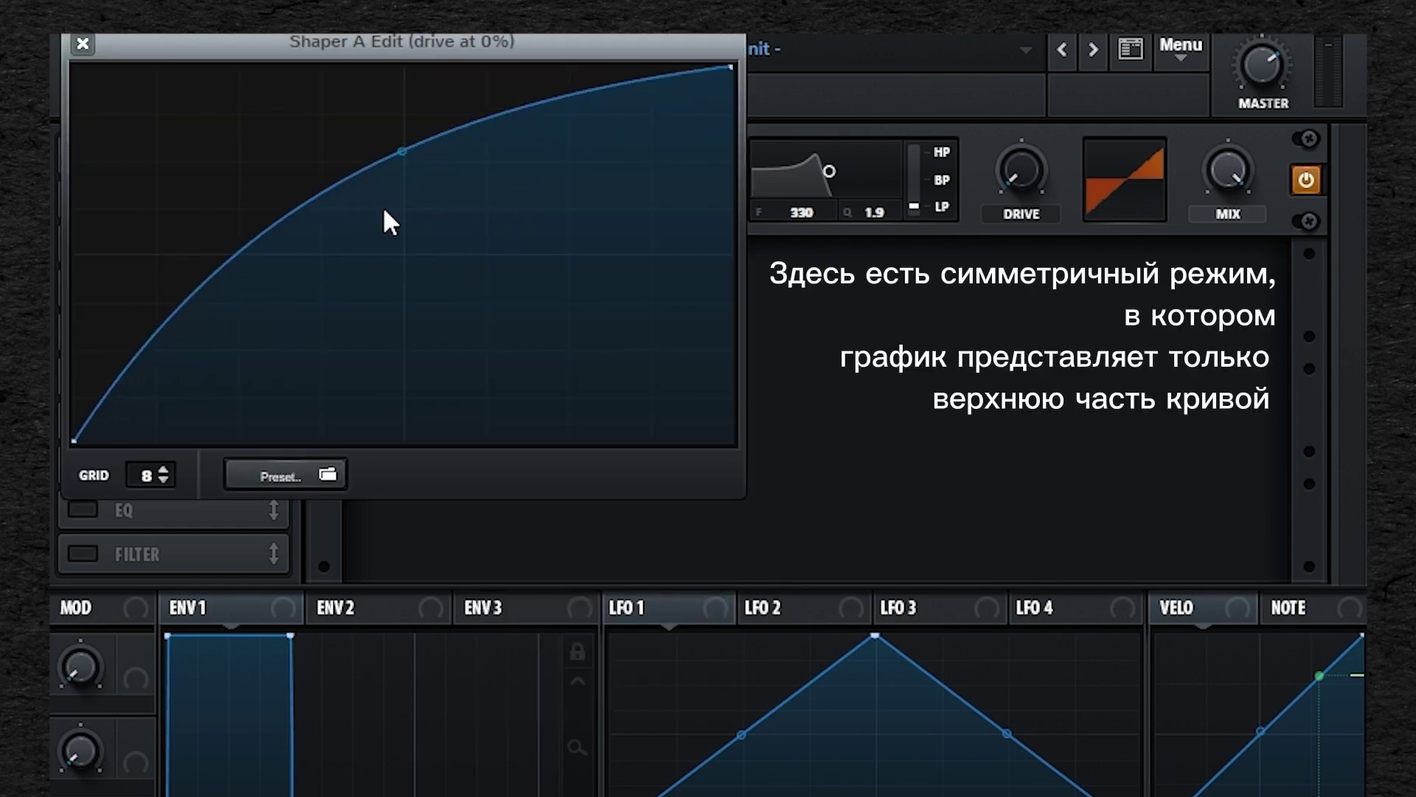
{"action": "left_click_drag", "start_coordinate": [407, 164], "coordinate": [405, 199]}
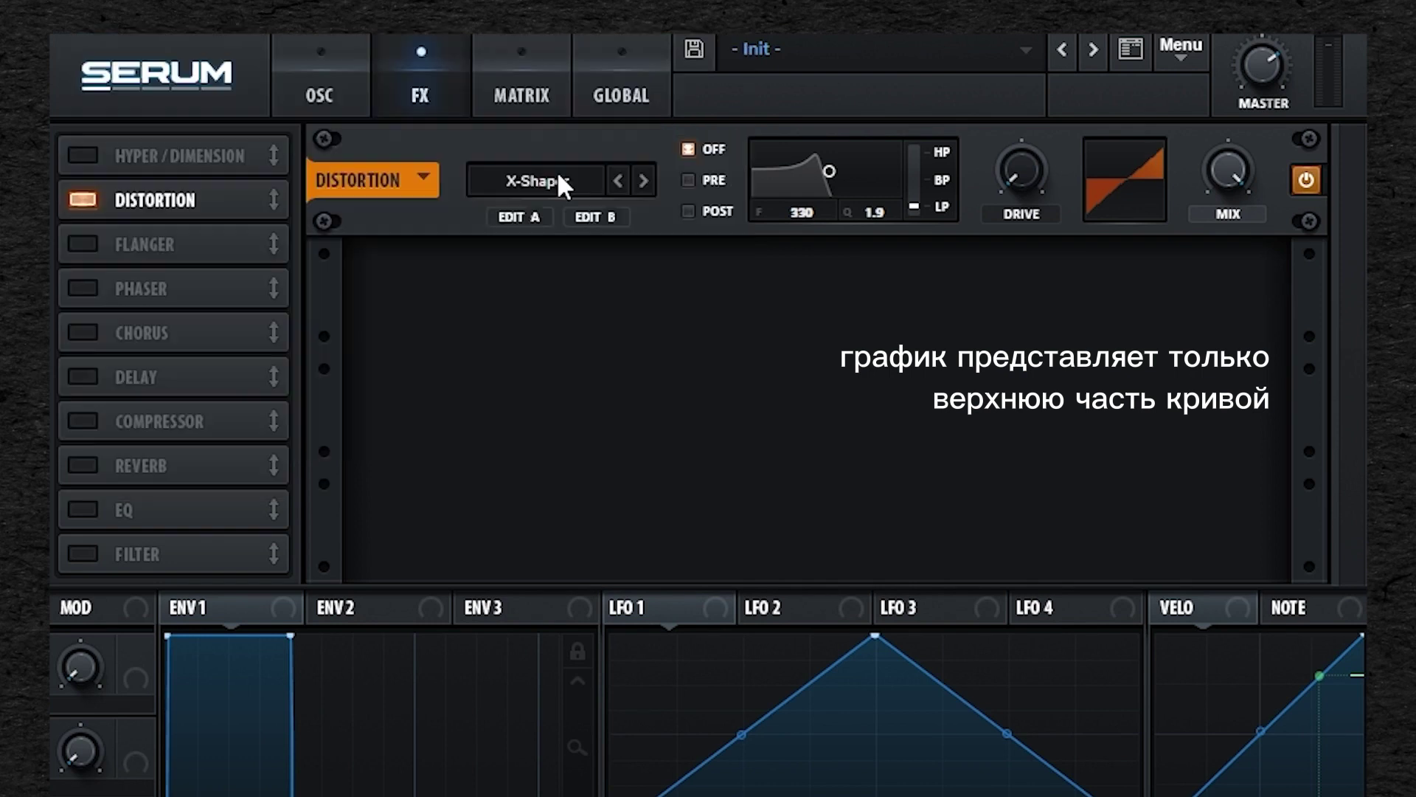
Step: Set the Distortion mode to X-Shaper (Asym) and reshape curve A, bending its lower half downward and its upper half upward from a centre point
{"action": "left_click", "coordinate": [558, 181]}
{"action": "left_click", "coordinate": [580, 606]}
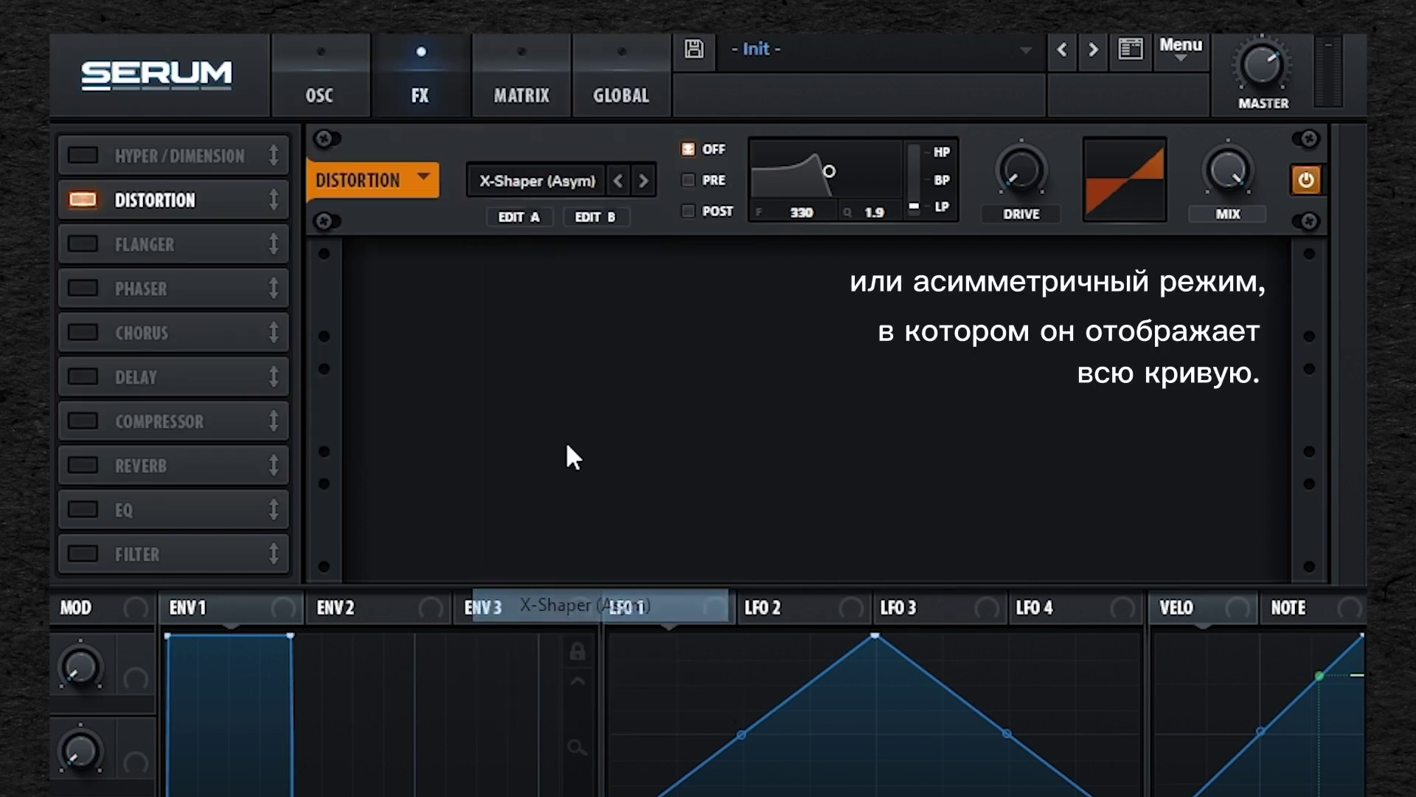
{"action": "left_click", "coordinate": [525, 214]}
{"action": "left_click_drag", "start_coordinate": [414, 268], "coordinate": [467, 312]}
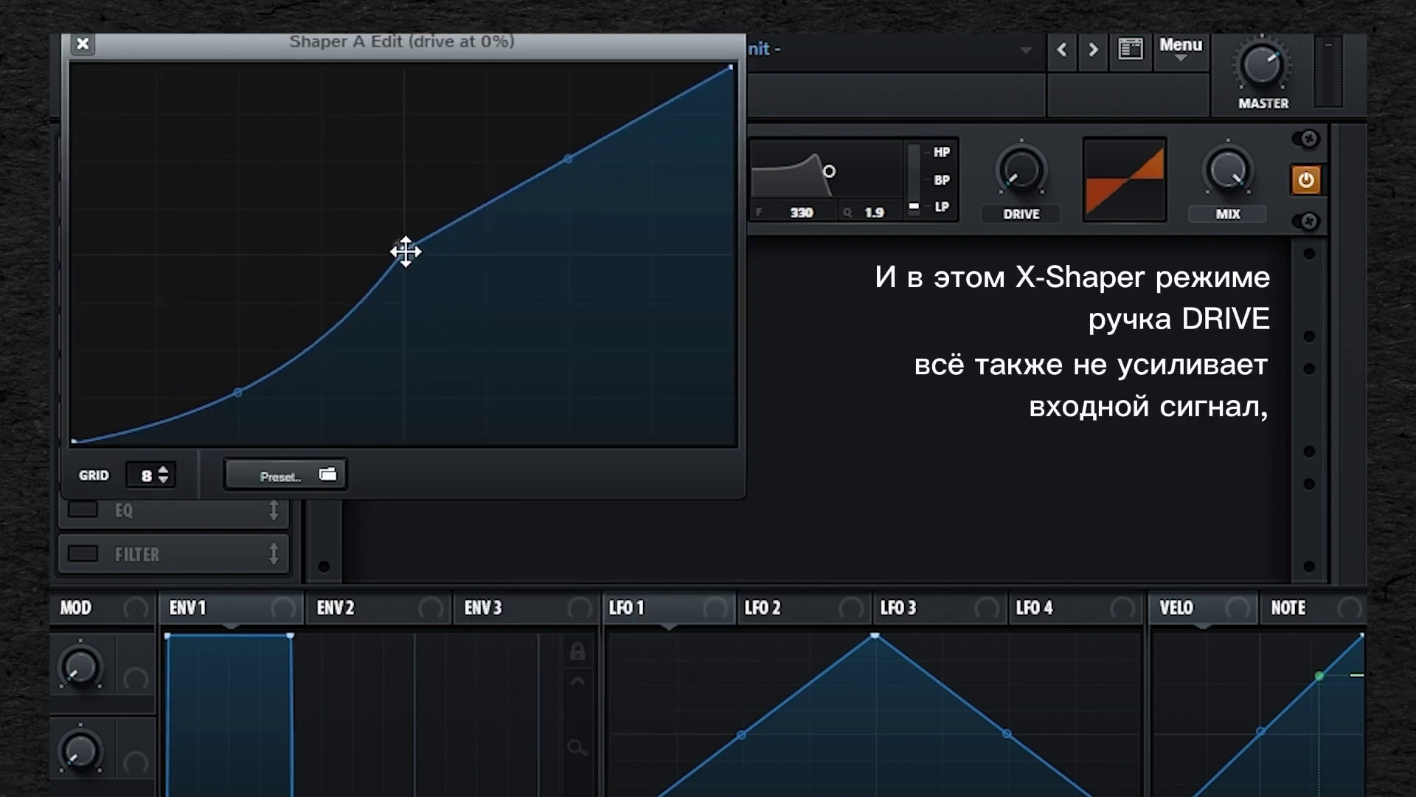
{"action": "left_click_drag", "start_coordinate": [569, 163], "coordinate": [556, 122]}
{"action": "left_click", "coordinate": [82, 44]}
Step: Reshape X-Shaper curve B with added points that form vertical jumps at the centre, and bend its upper segment
{"action": "left_click", "coordinate": [588, 215]}
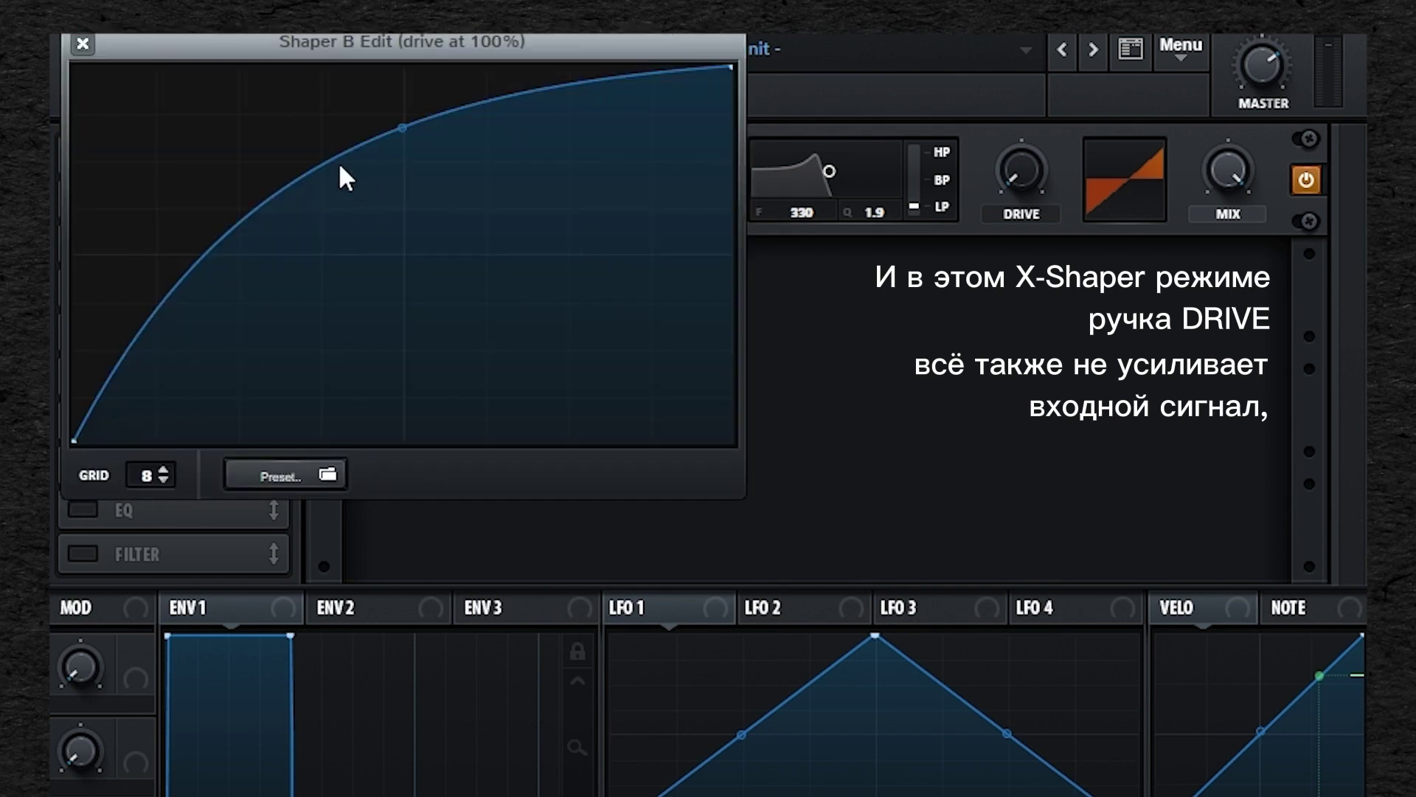
{"action": "double_click", "coordinate": [340, 161]}
{"action": "left_click_drag", "start_coordinate": [340, 161], "coordinate": [401, 255]}
{"action": "double_click", "coordinate": [265, 307]}
{"action": "left_click_drag", "start_coordinate": [266, 307], "coordinate": [403, 334]}
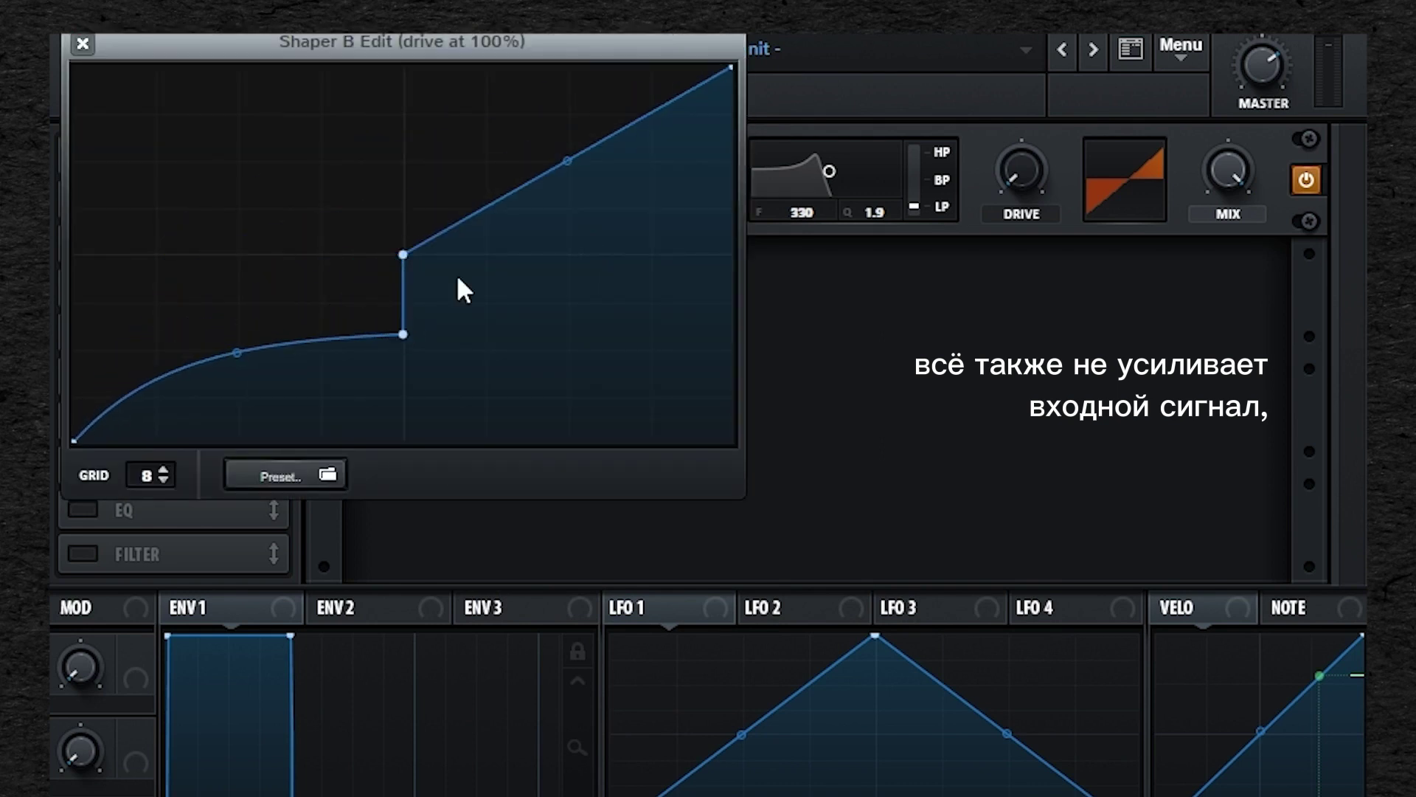
{"action": "double_click", "coordinate": [507, 193]}
{"action": "left_click_drag", "start_coordinate": [508, 193], "coordinate": [399, 199]}
{"action": "left_click_drag", "start_coordinate": [559, 145], "coordinate": [582, 177]}
Step: Close the shaper curve editor and sweep Drive to morph between curves A and B
{"action": "left_click", "coordinate": [966, 225]}
{"action": "left_click_drag", "start_coordinate": [1021, 170], "coordinate": [895, 238]}
{"action": "left_click_drag", "start_coordinate": [1021, 170], "coordinate": [932, 63]}
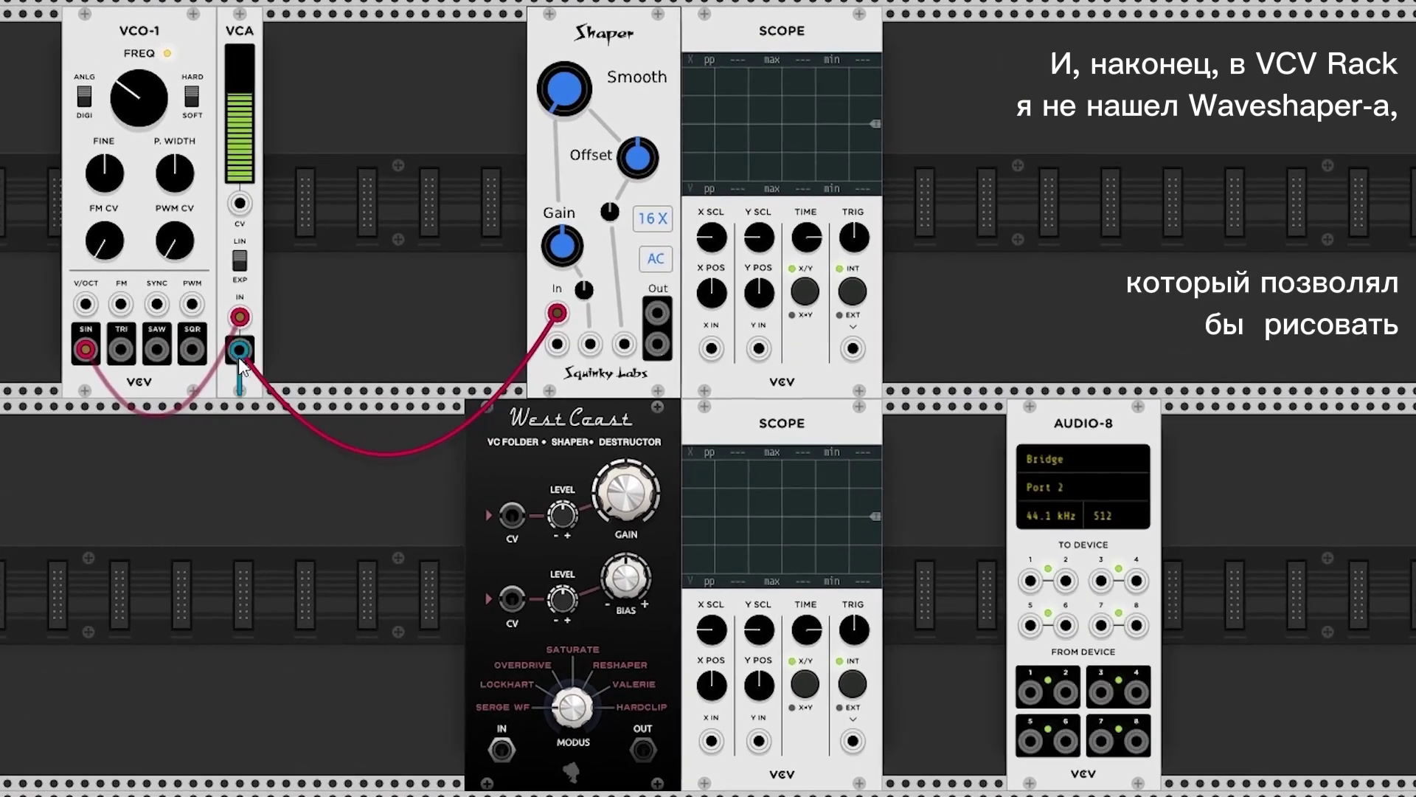
Step: In VCV Rack, patch the VCA output into the West Coast input and vary the Shaper and West Coast gains
{"action": "left_click_drag", "start_coordinate": [242, 365], "coordinate": [502, 750]}
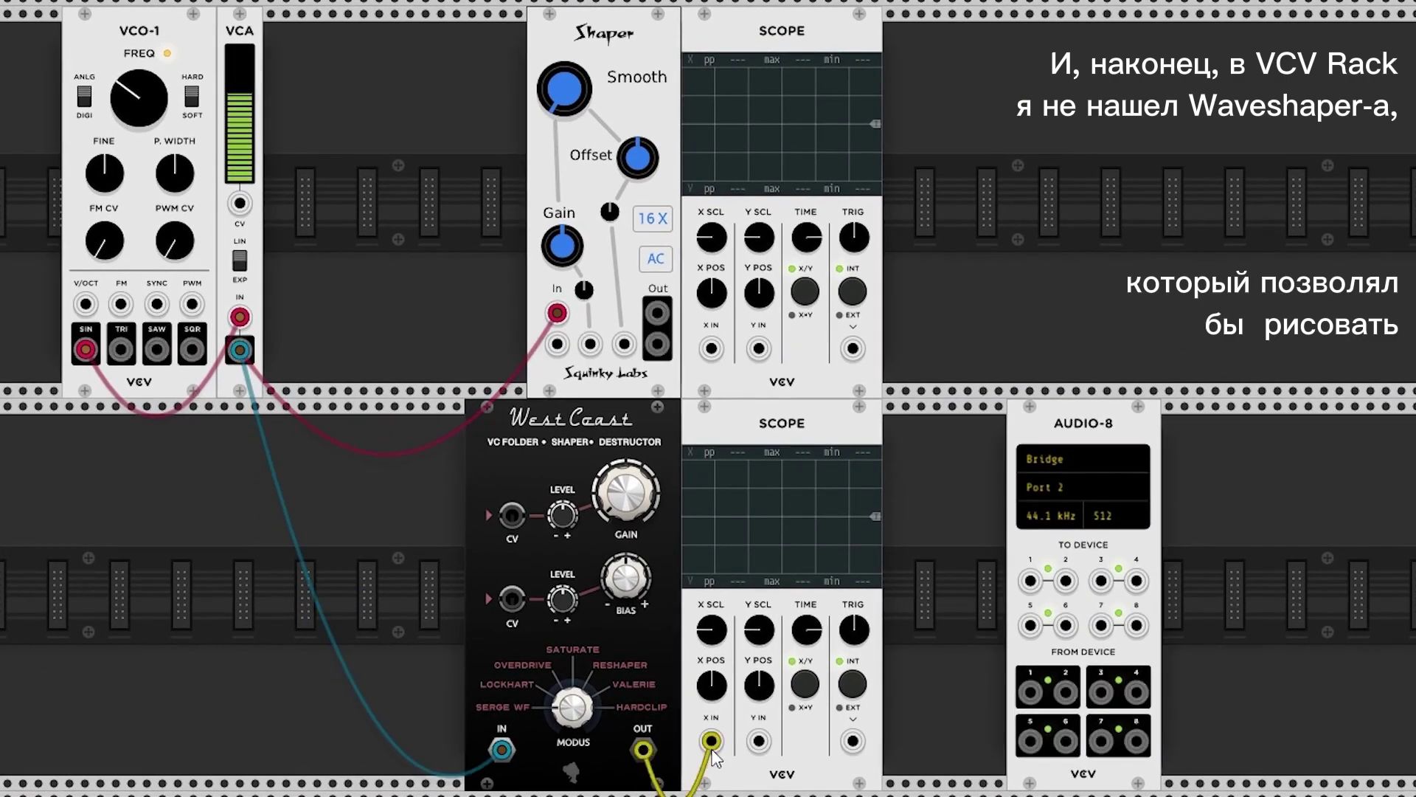
{"action": "left_click_drag", "start_coordinate": [557, 253], "coordinate": [557, 207]}
{"action": "left_click_drag", "start_coordinate": [625, 493], "coordinate": [625, 450]}
{"action": "left_click_drag", "start_coordinate": [563, 93], "coordinate": [562, 74]}
{"action": "left_click_drag", "start_coordinate": [559, 249], "coordinate": [559, 207]}
Step: Cycle the West Coast Modus and the Shaper type up to Crush, varying the gain on both modules
{"action": "left_click_drag", "start_coordinate": [574, 705], "coordinate": [574, 686]}
{"action": "left_click_drag", "start_coordinate": [562, 92], "coordinate": [563, 74]}
{"action": "left_click_drag", "start_coordinate": [559, 132], "coordinate": [560, 96]}
{"action": "left_click_drag", "start_coordinate": [562, 245], "coordinate": [562, 211]}
{"action": "left_click_drag", "start_coordinate": [626, 493], "coordinate": [626, 542]}
{"action": "left_click_drag", "start_coordinate": [562, 210], "coordinate": [562, 177]}
{"action": "left_click_drag", "start_coordinate": [573, 712], "coordinate": [573, 702]}
{"action": "left_click_drag", "start_coordinate": [563, 177], "coordinate": [563, 246]}
{"action": "left_click_drag", "start_coordinate": [575, 105], "coordinate": [575, 99]}
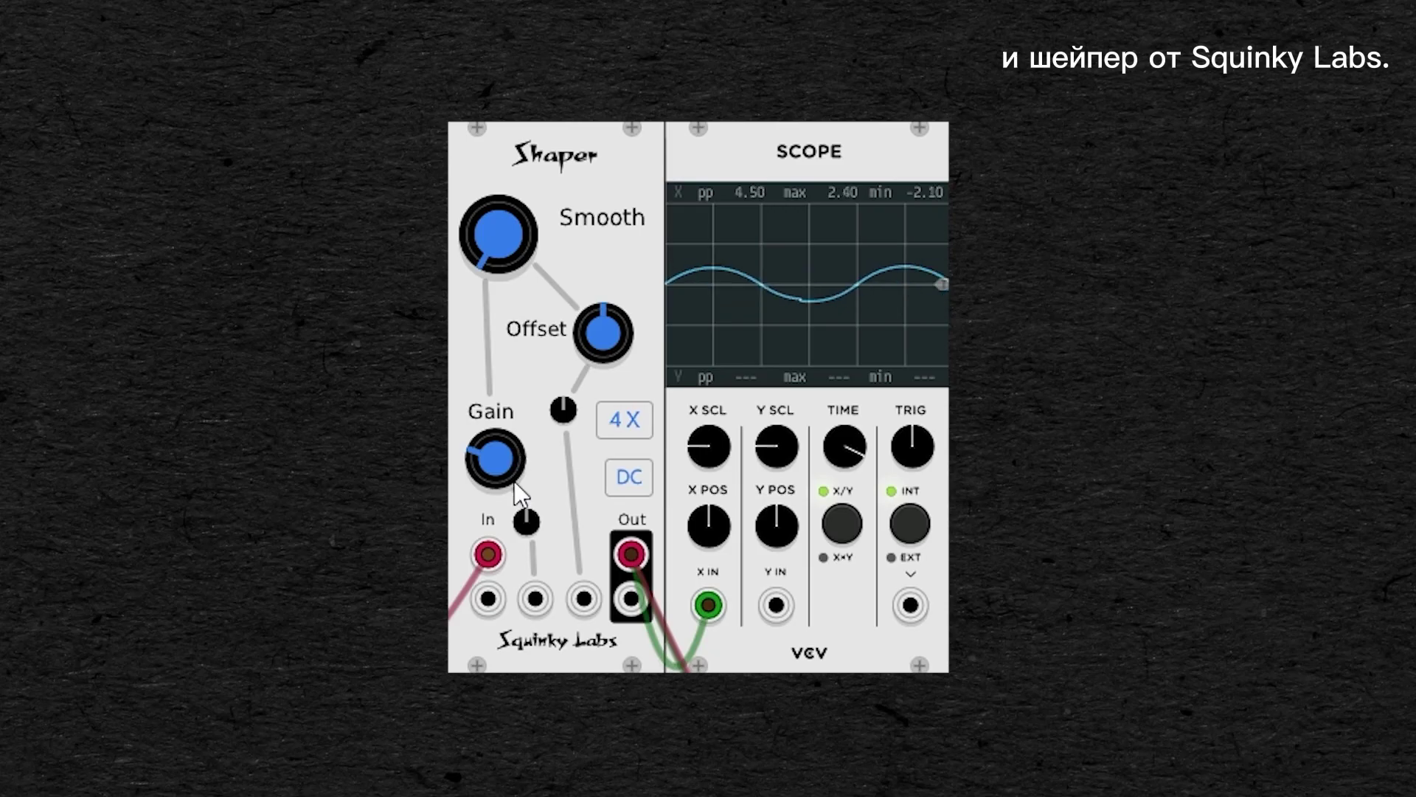
Step: Raise the Shaper's gain in Smooth mode and step its type through Emitter Coupled to Half Wave
{"action": "left_click_drag", "start_coordinate": [517, 487], "coordinate": [517, 450]}
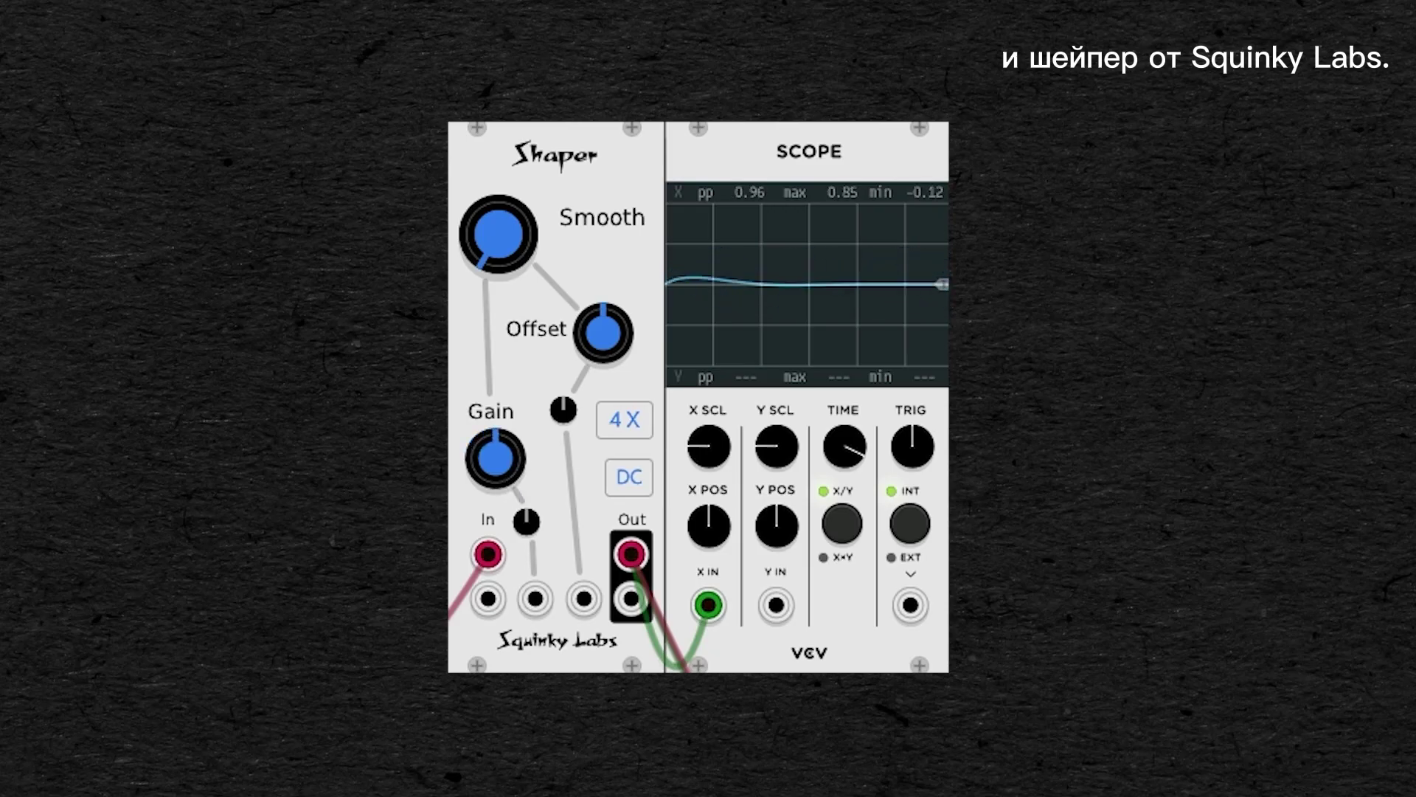
{"action": "left_click_drag", "start_coordinate": [506, 237], "coordinate": [506, 215]}
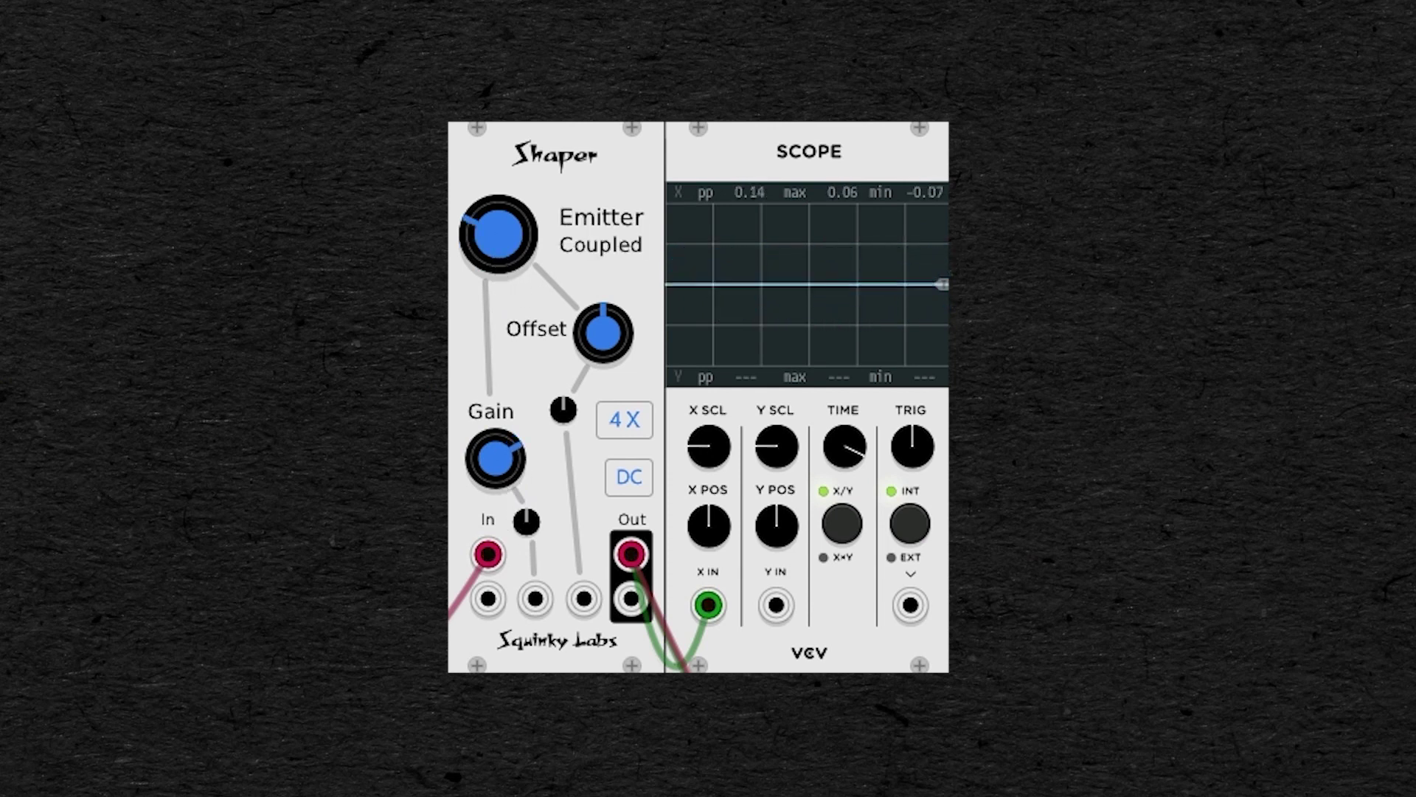
{"action": "left_click_drag", "start_coordinate": [506, 216], "coordinate": [506, 208]}
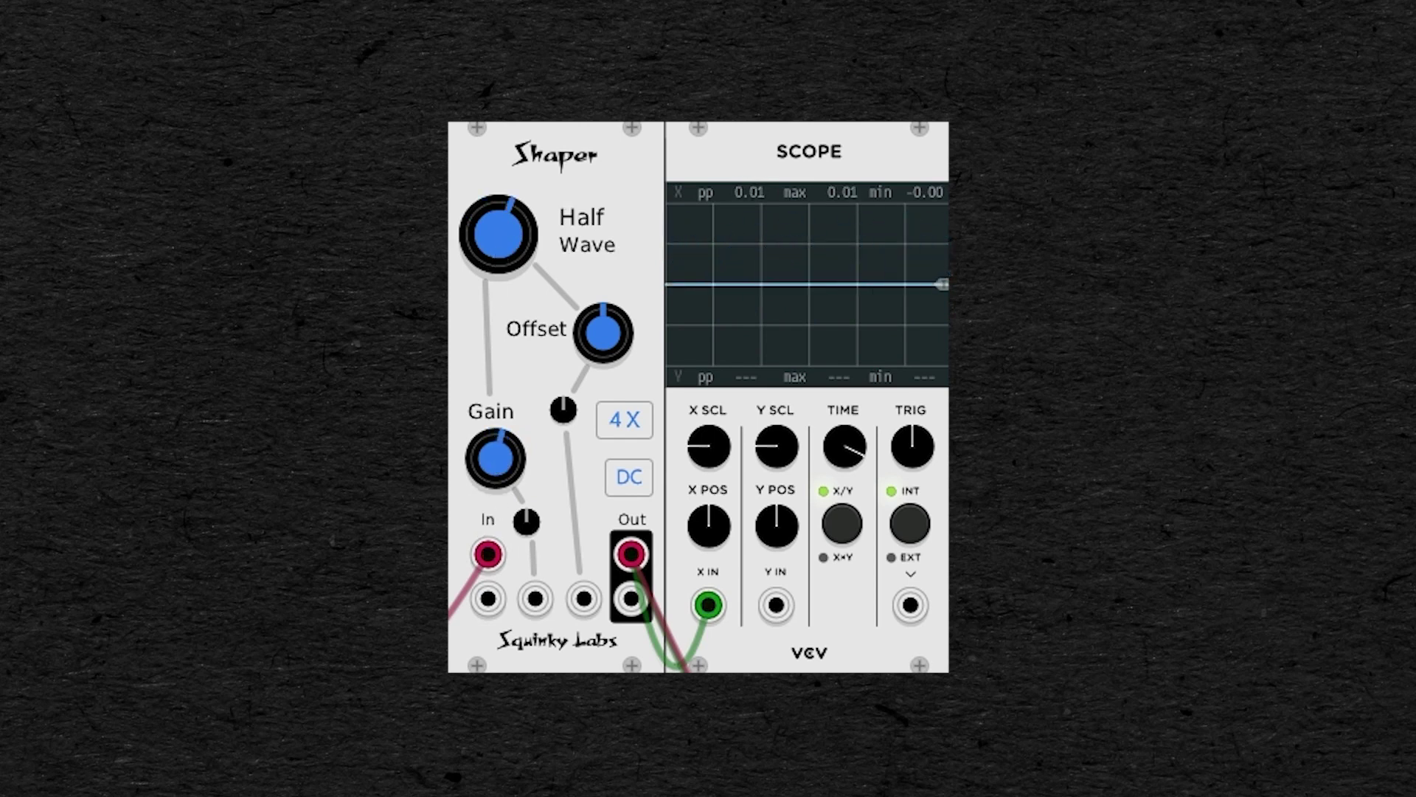
Step: Step the Shaper's type through Folder II to Crush, varying its gain along the way
{"action": "left_click_drag", "start_coordinate": [497, 246], "coordinate": [498, 239]}
{"action": "left_click_drag", "start_coordinate": [495, 458], "coordinate": [496, 472]}
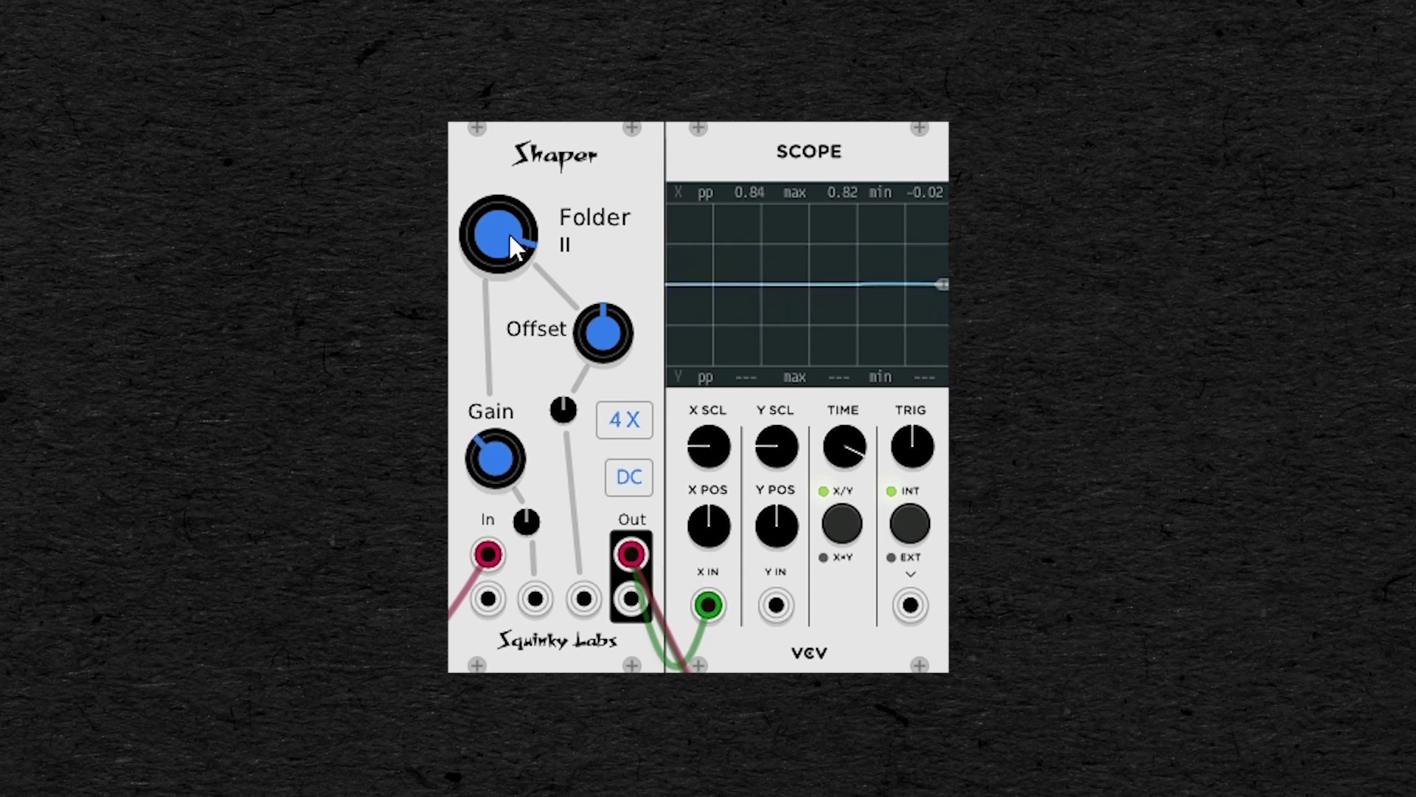
{"action": "left_click_drag", "start_coordinate": [507, 232], "coordinate": [507, 206]}
{"action": "left_click_drag", "start_coordinate": [514, 450], "coordinate": [514, 399]}
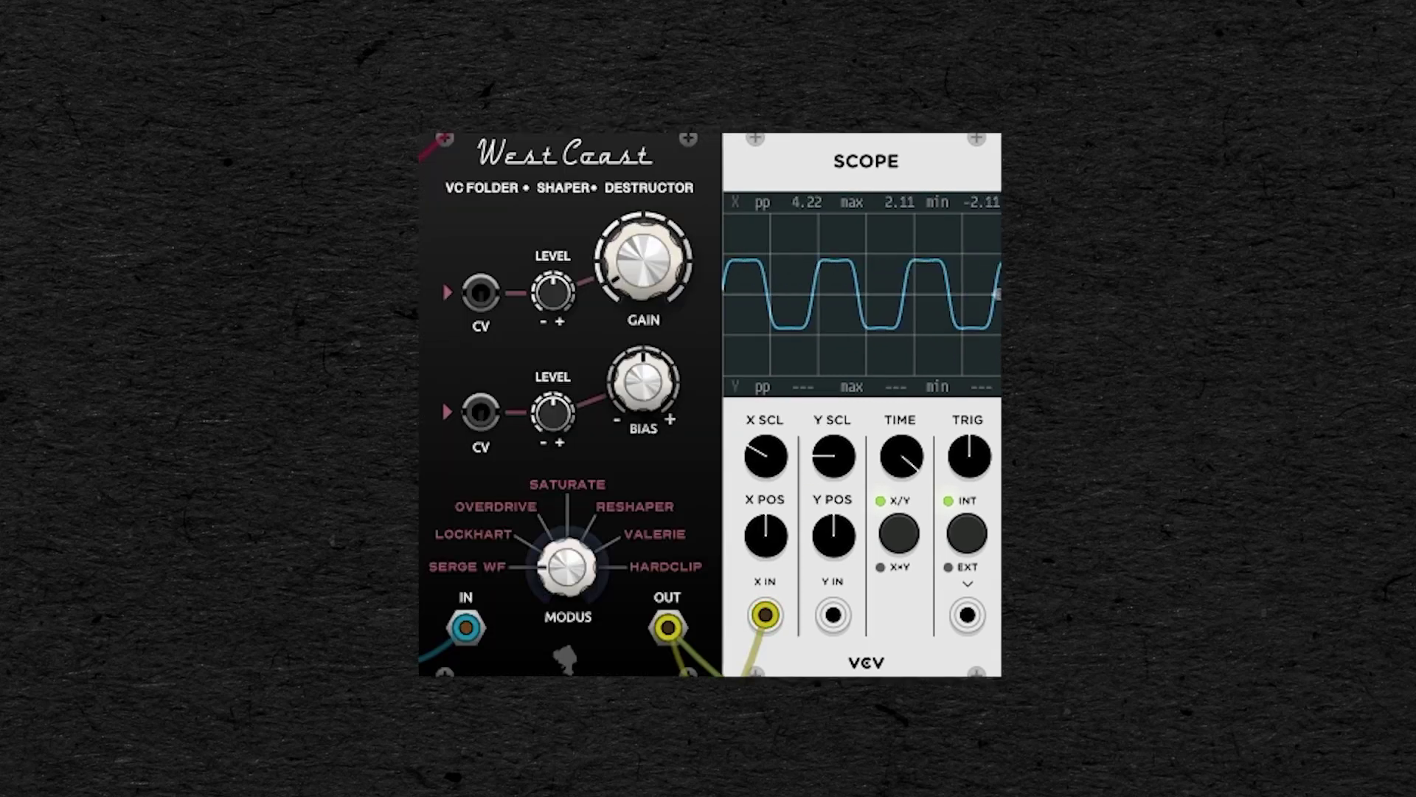
Step: Step the West Coast Modus through Lockhart to Overdrive, sweeping Gain in each mode
{"action": "left_click_drag", "start_coordinate": [644, 261], "coordinate": [636, 249]}
{"action": "left_click_drag", "start_coordinate": [559, 570], "coordinate": [560, 547]}
{"action": "mouse_move", "coordinate": [627, 268]}
{"action": "left_mouse_down"}
{"action": "mouse_move", "coordinate": [627, 224]}
{"action": "mouse_move", "coordinate": [627, 248]}
{"action": "left_mouse_up"}
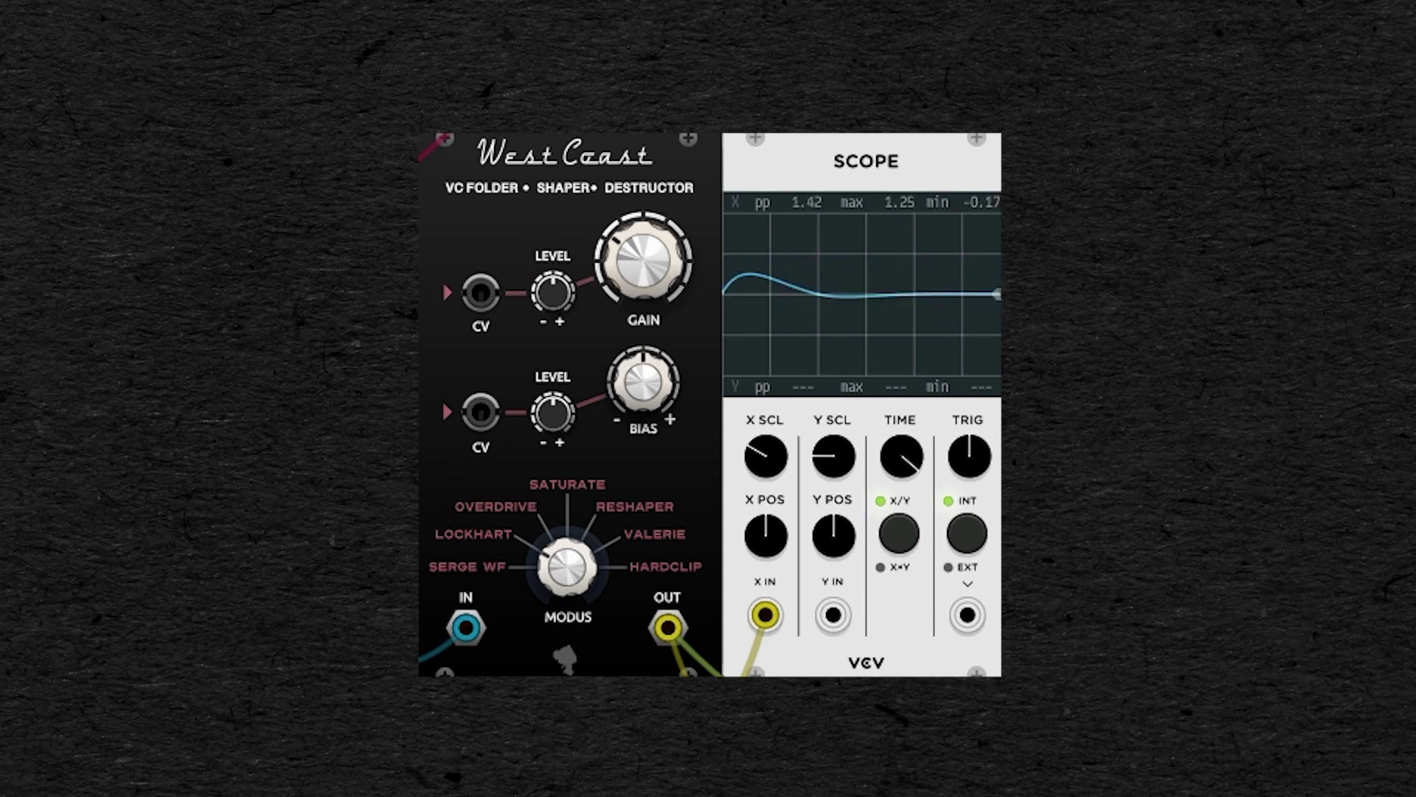
{"action": "left_click_drag", "start_coordinate": [579, 566], "coordinate": [579, 555]}
{"action": "left_click_drag", "start_coordinate": [619, 278], "coordinate": [628, 318]}
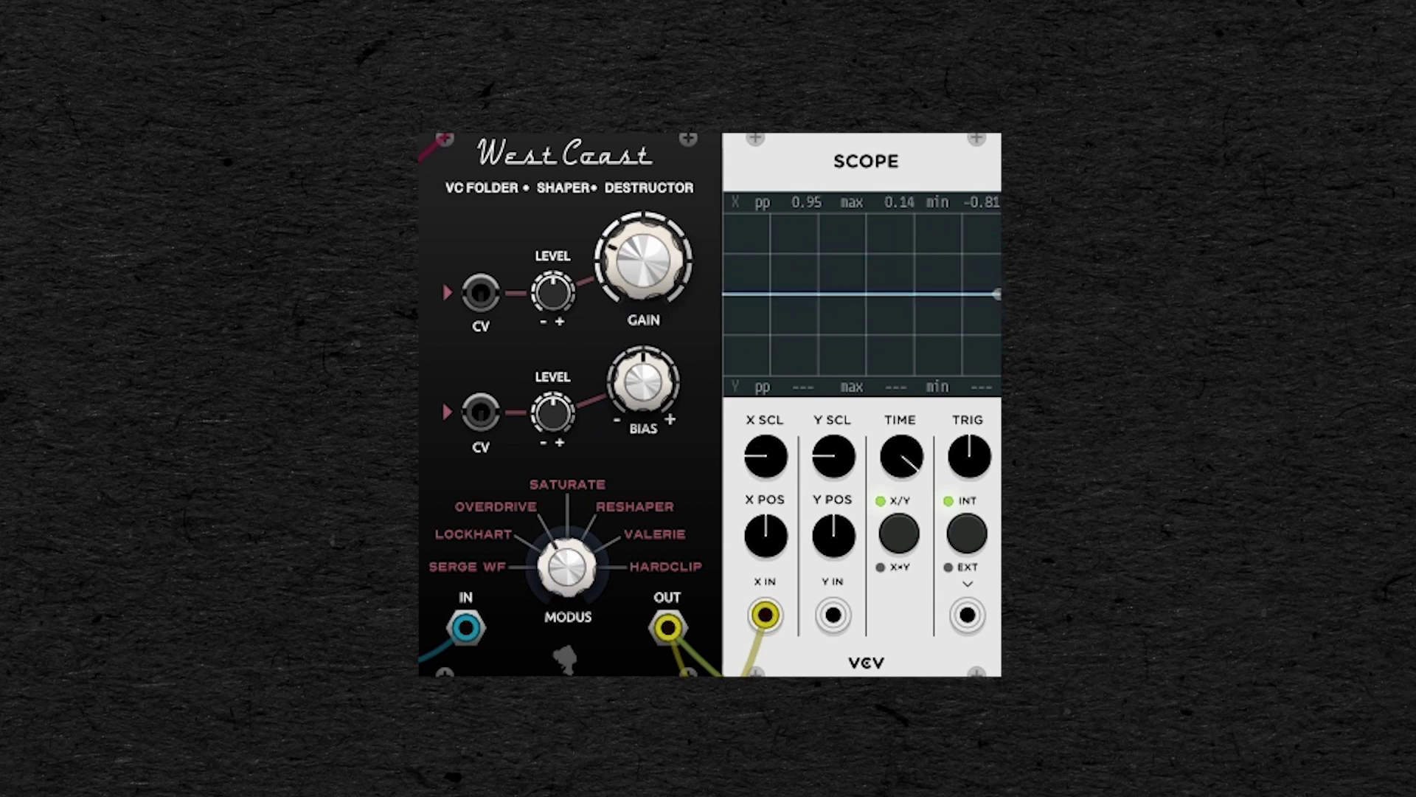
{"action": "mouse_move", "coordinate": [636, 267]}
{"action": "left_mouse_down"}
{"action": "mouse_move", "coordinate": [636, 224]}
{"action": "mouse_move", "coordinate": [636, 267]}
{"action": "left_mouse_up"}
Step: Step the West Coast Modus through Reshaper and Valerie to Hardclip, and sweep Gain up and back down
{"action": "left_click_drag", "start_coordinate": [568, 567], "coordinate": [568, 551]}
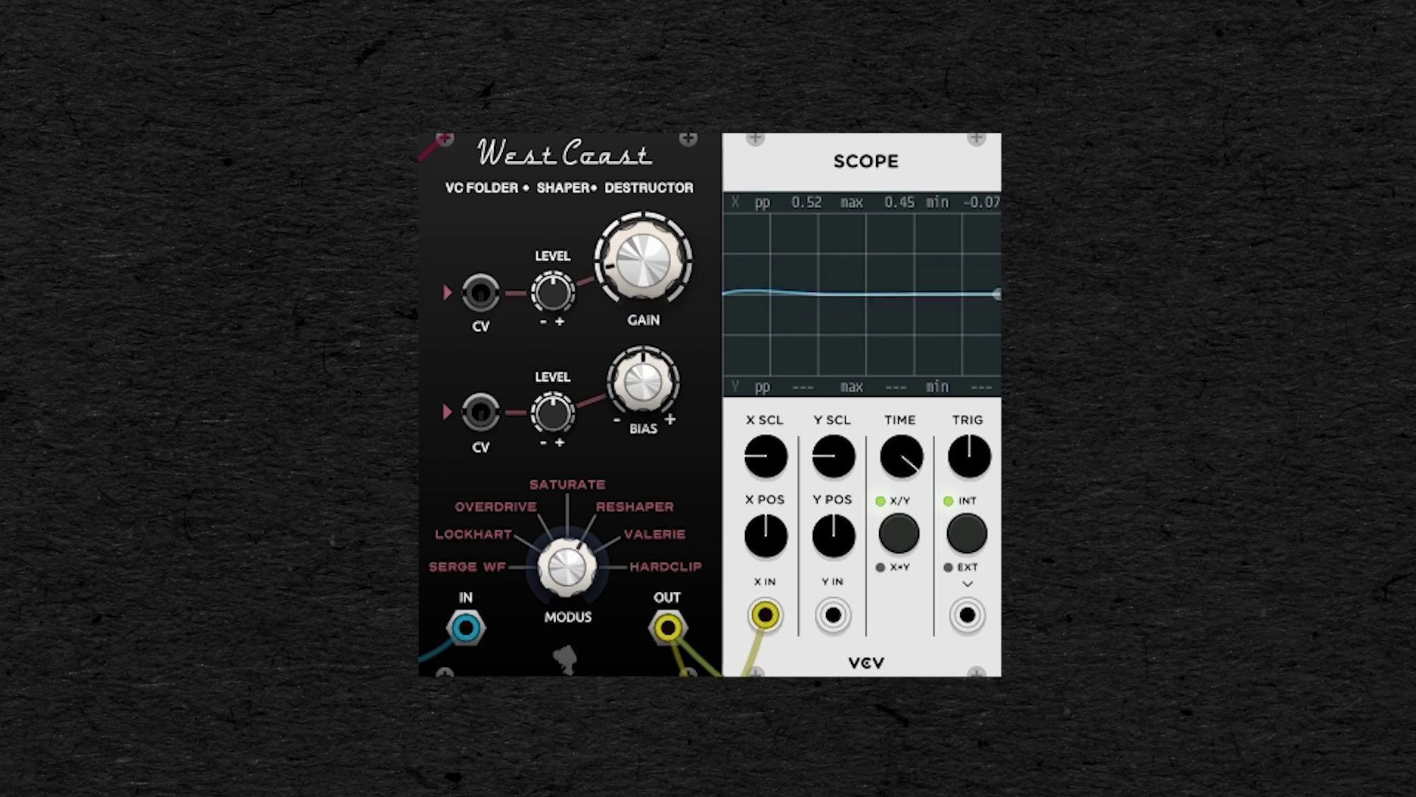
{"action": "left_click_drag", "start_coordinate": [568, 566], "coordinate": [568, 552]}
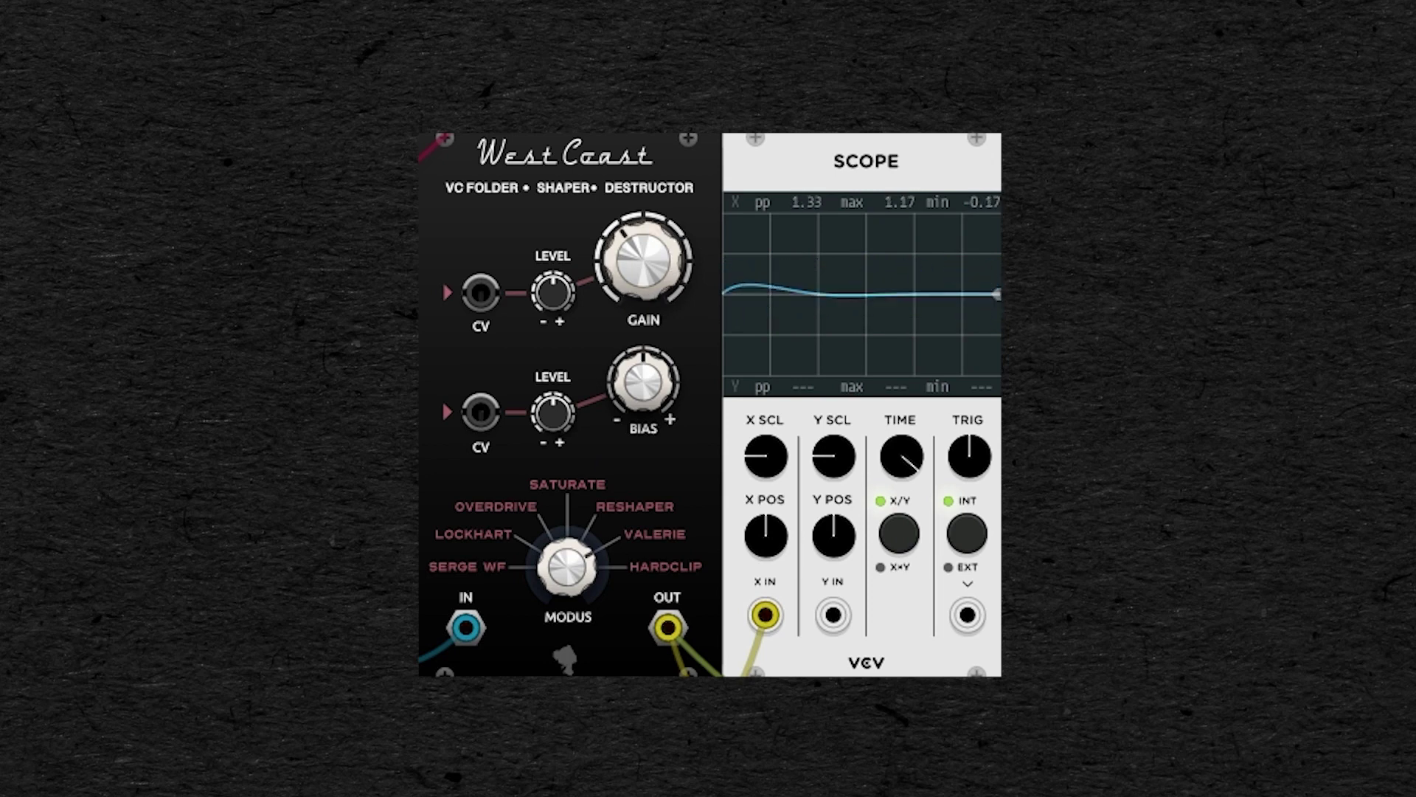
{"action": "left_click_drag", "start_coordinate": [560, 593], "coordinate": [564, 577]}
{"action": "left_click_drag", "start_coordinate": [639, 279], "coordinate": [639, 214]}
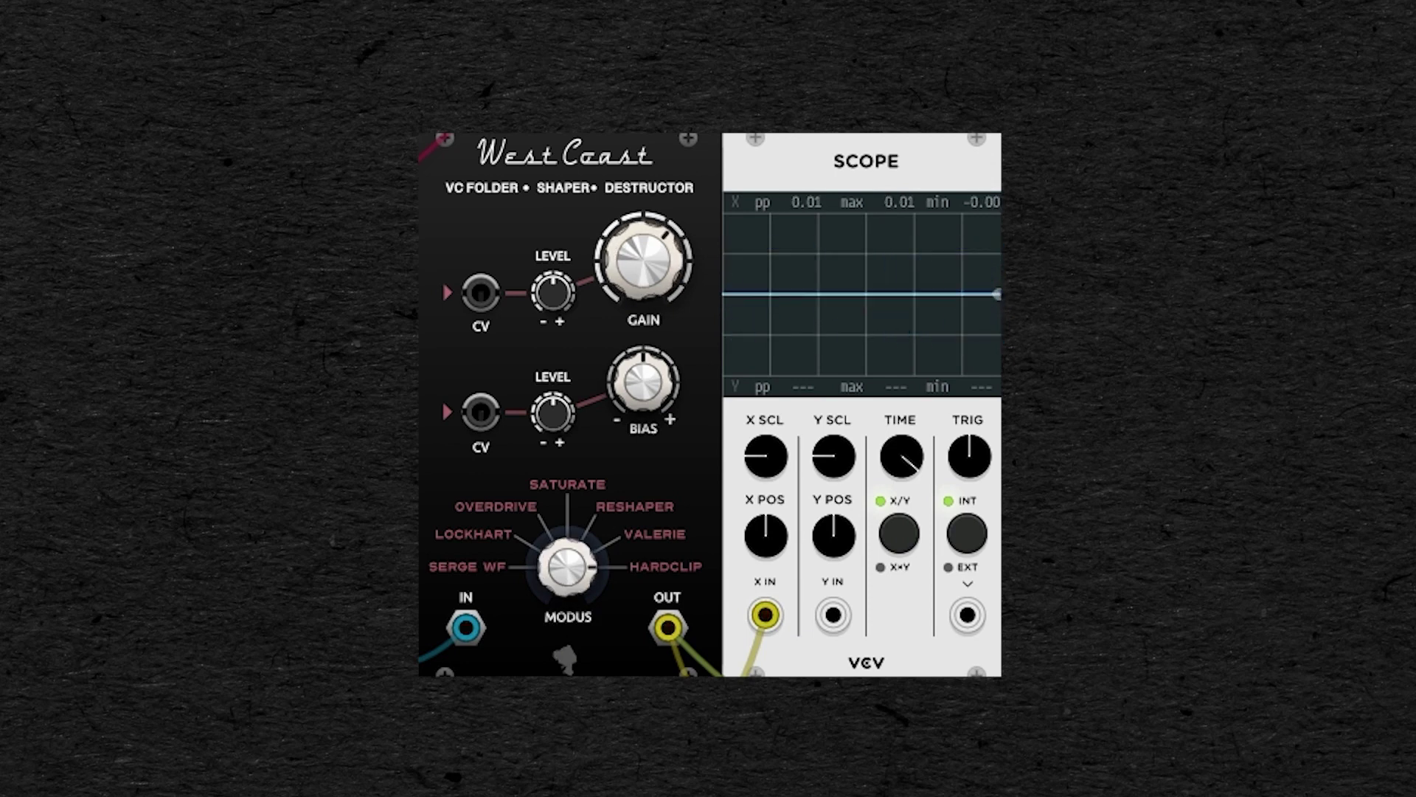
{"action": "left_click_drag", "start_coordinate": [643, 299], "coordinate": [643, 339]}
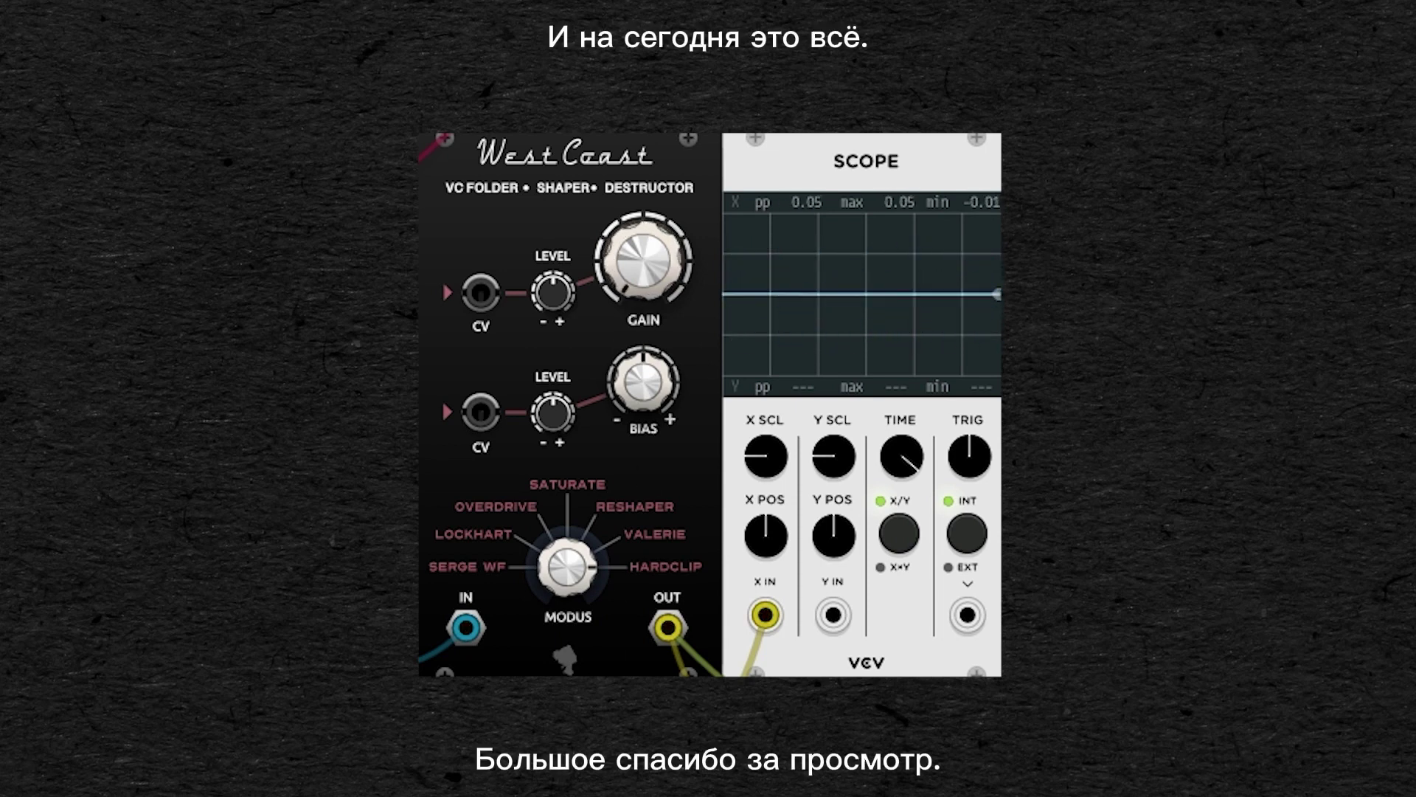